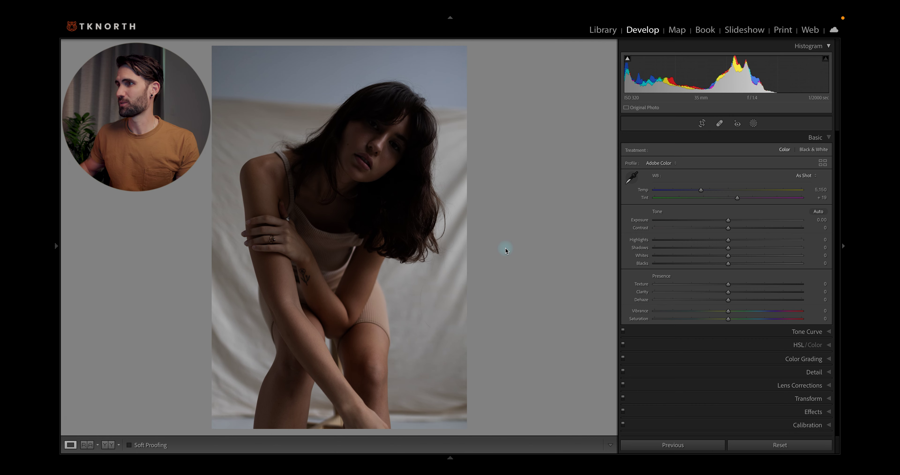
# Brighten the standing portrait, apply the Moment 04 - HERE & NOW v1 preset, and set Exposure to +1.10
pyautogui.moveTo(728, 220); pyautogui.dragTo(742, 220)
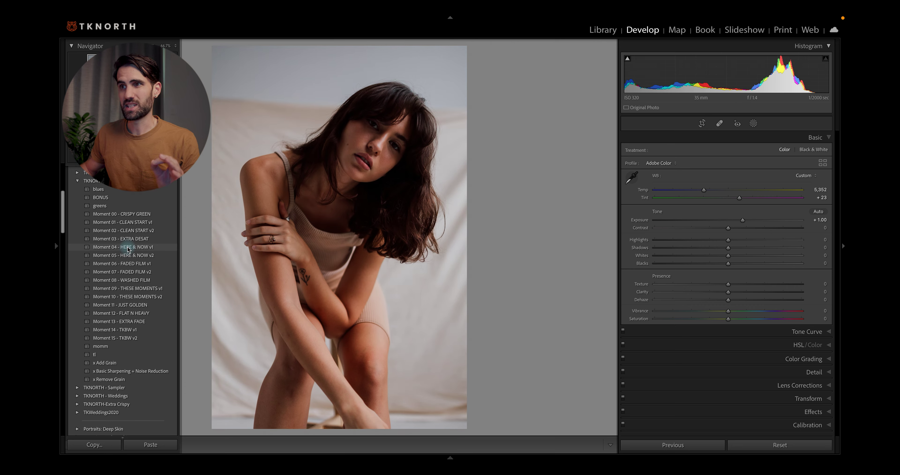
pyautogui.click(128, 248)
pyautogui.press('F7')
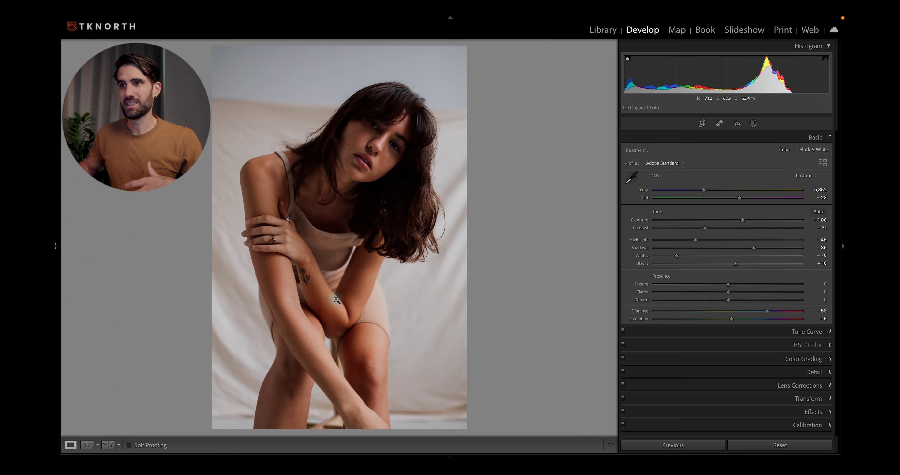
pyautogui.moveTo(742, 220); pyautogui.dragTo(744, 220)
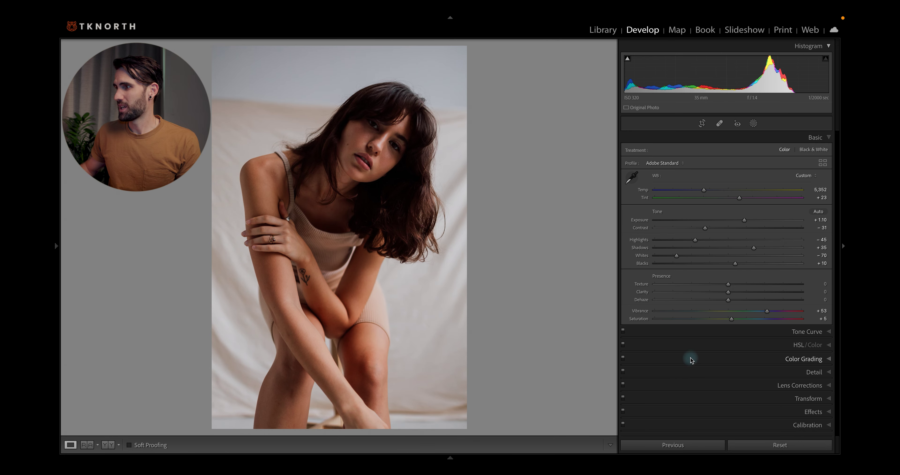
# Sample the skin in HSL Saturation to lower Red to −20 and Orange to −30
pyautogui.click(782, 350)
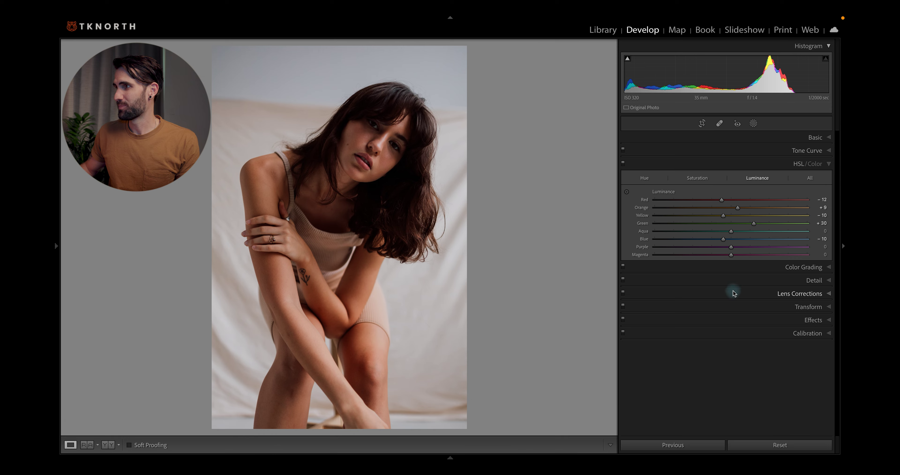
pyautogui.click(697, 177)
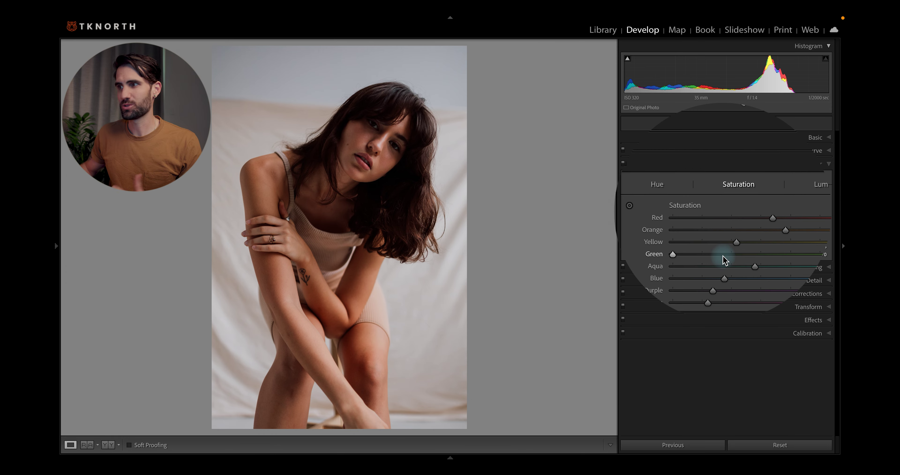
pyautogui.click(630, 206)
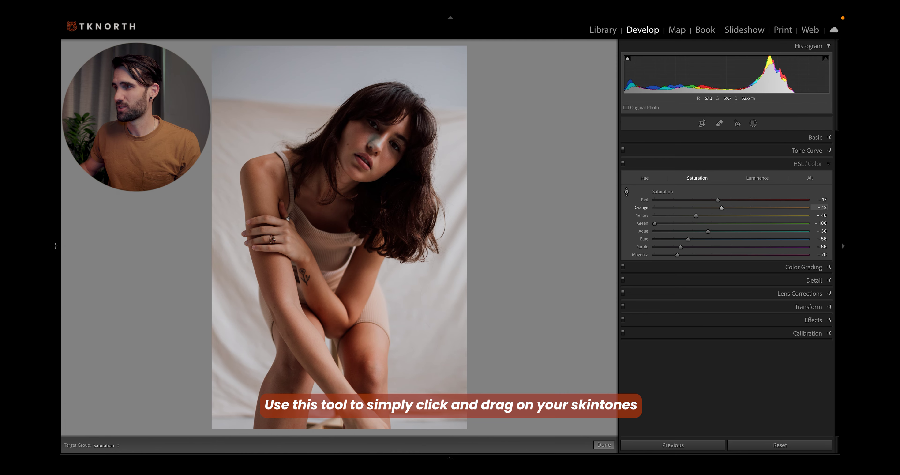
pyautogui.press('Down')
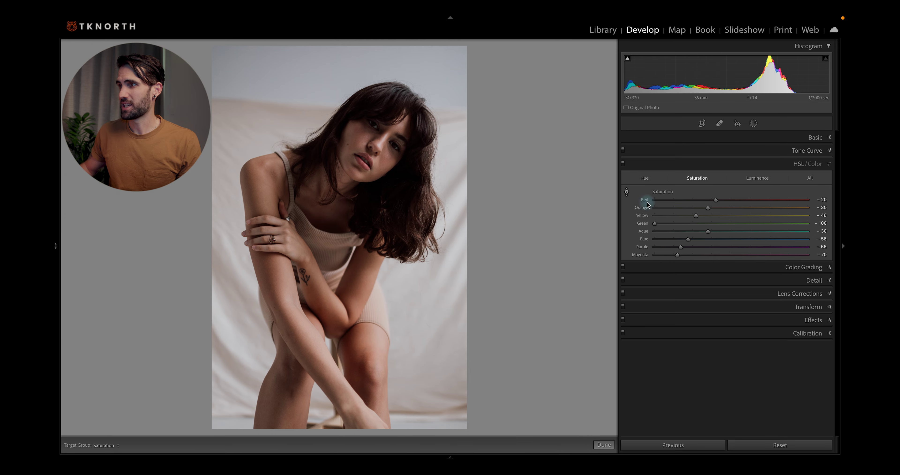
# Shift the orange hue sampled on the arm and raise Orange luminance to +10
pyautogui.click(644, 178)
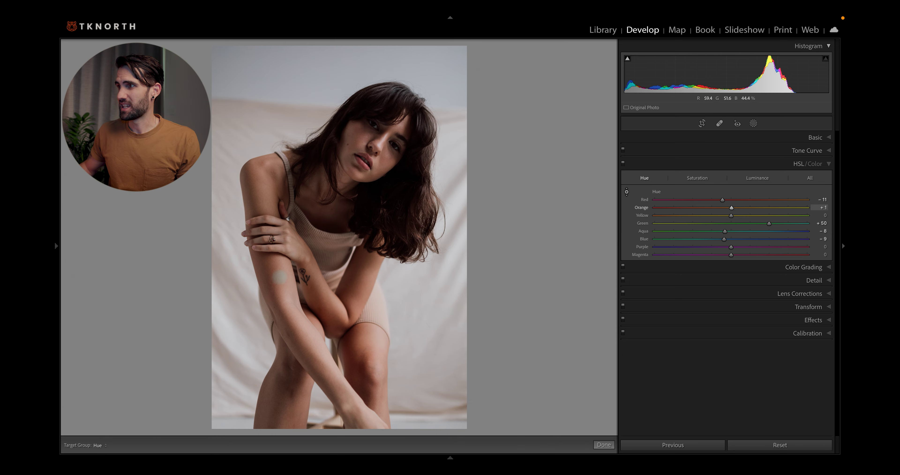
pyautogui.moveTo(280, 278); pyautogui.dragTo(281, 280)
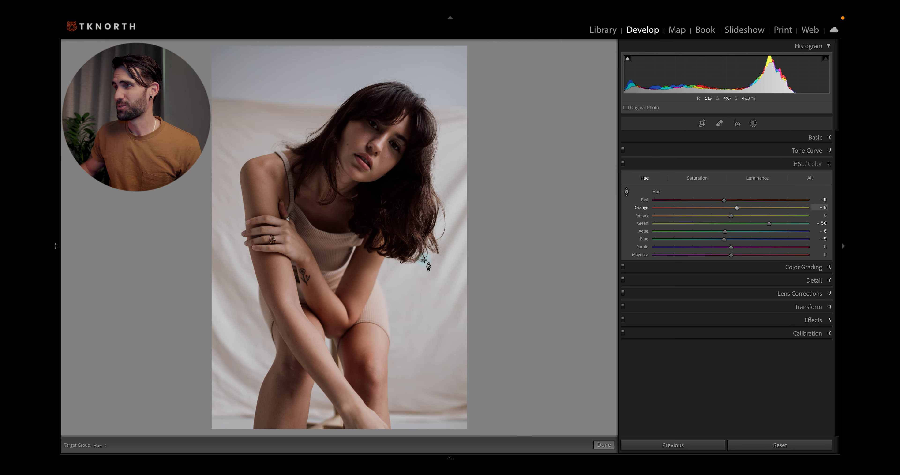
pyautogui.click(757, 178)
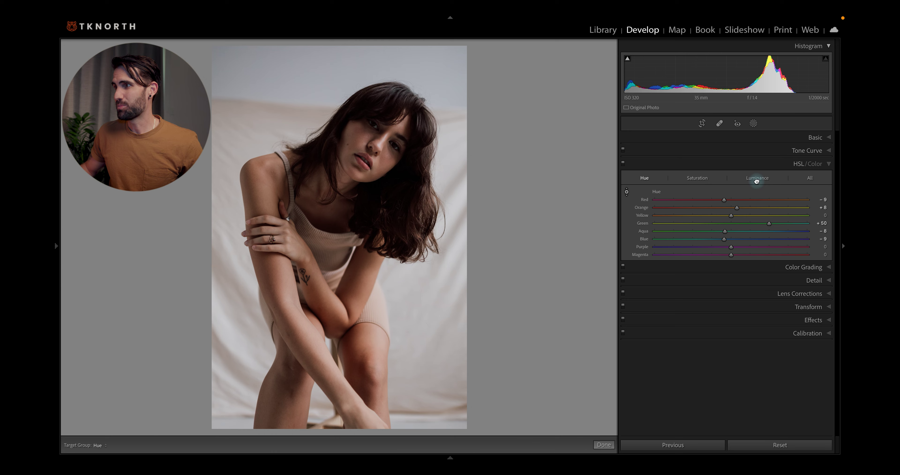
pyautogui.click(626, 191)
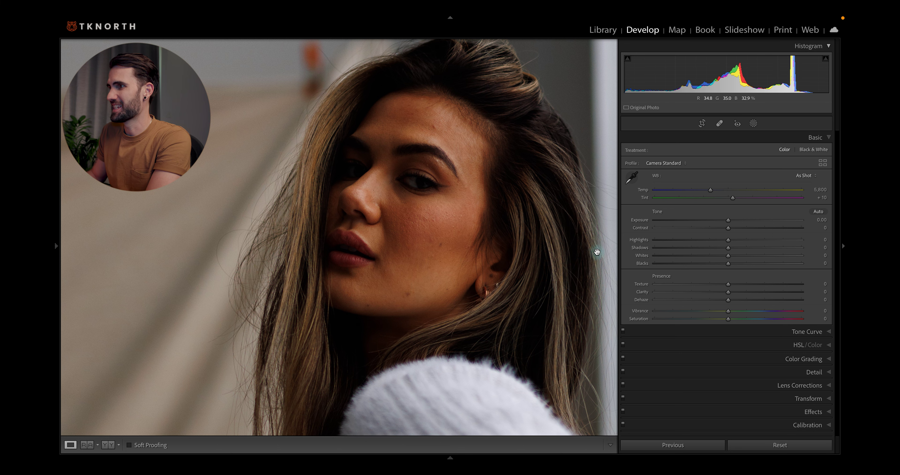
# Raise the close-up portrait's Exposure and apply the Moment 07 - FADED FILM v2 preset
pyautogui.moveTo(728, 221); pyautogui.dragTo(741, 221)
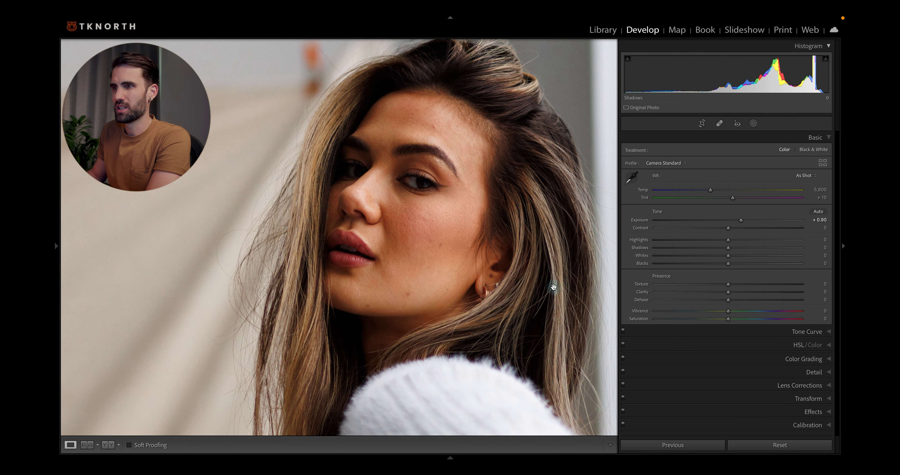
pyautogui.moveTo(58, 247)
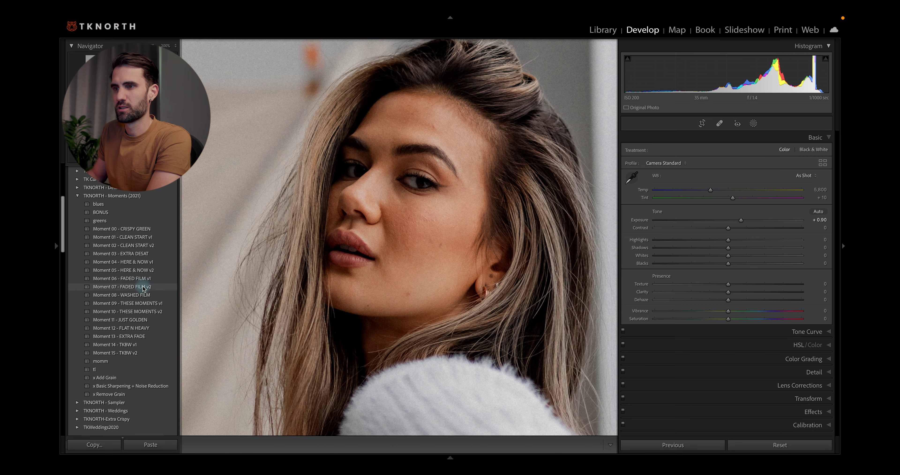
pyautogui.click(142, 287)
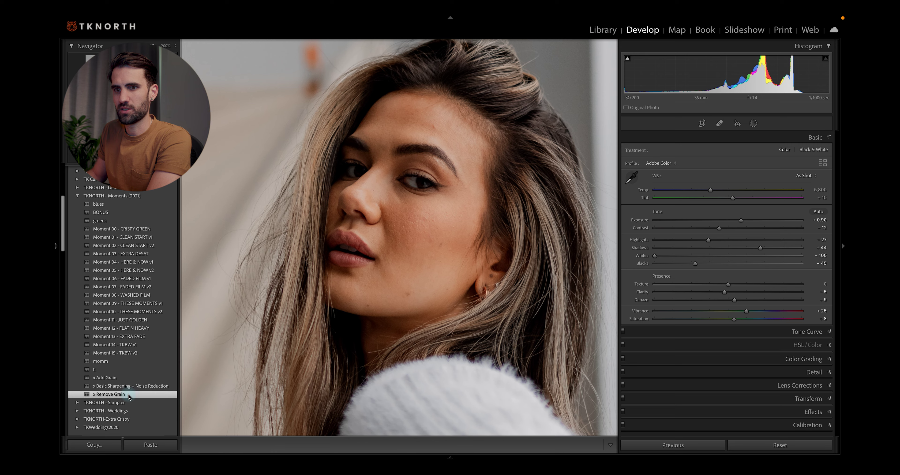
pyautogui.press('F7')
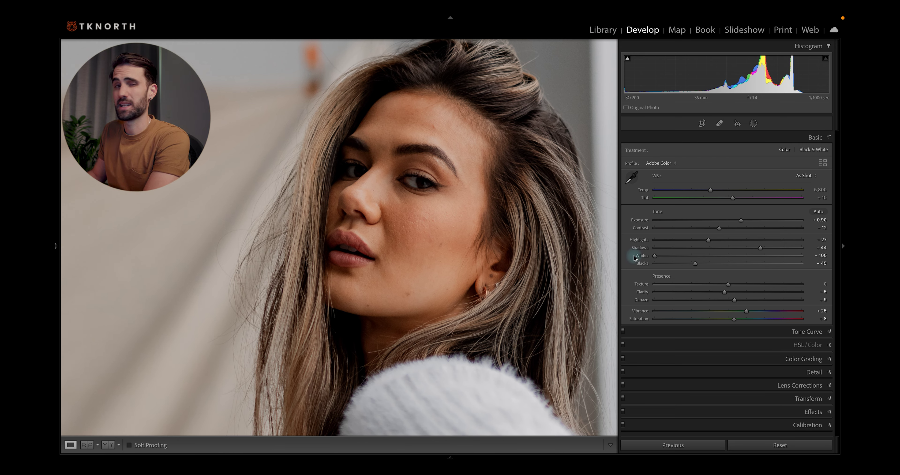
# Start a new brush mask and paint it across the cheek and up toward the forehead
pyautogui.click(753, 125)
pyautogui.click(635, 177)
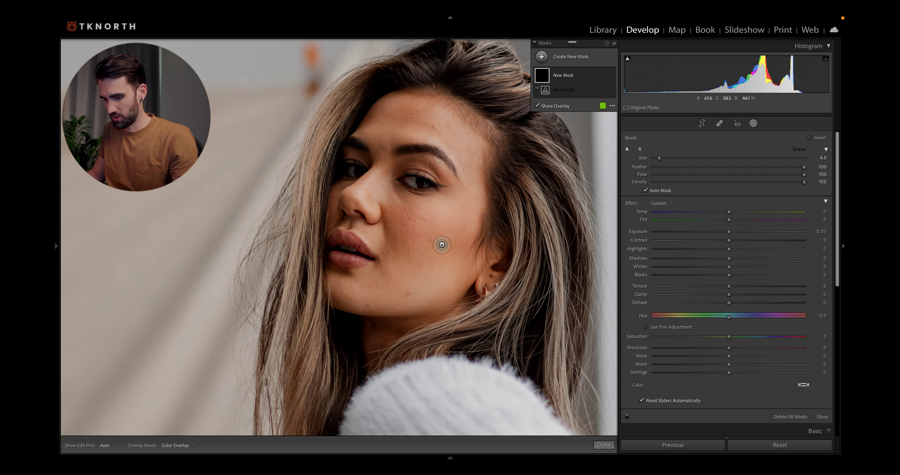
pyautogui.scroll(3, 429, 244)
pyautogui.moveTo(416, 234)
pyautogui.mouseDown()
pyautogui.moveTo(402, 222)
pyautogui.moveTo(413, 256)
pyautogui.mouseUp()
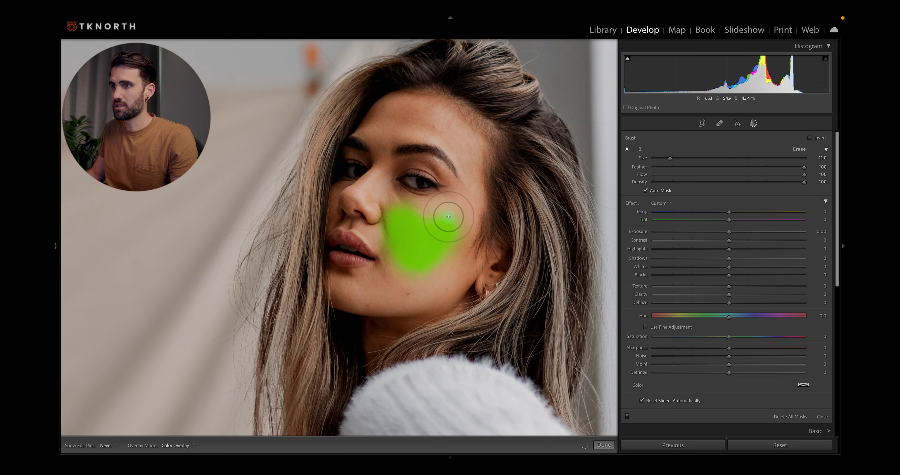
pyautogui.moveTo(448, 217)
pyautogui.mouseDown()
pyautogui.moveTo(430, 224)
pyautogui.moveTo(452, 220)
pyautogui.moveTo(443, 274)
pyautogui.moveTo(407, 287)
pyautogui.moveTo(347, 286)
pyautogui.moveTo(398, 270)
pyautogui.moveTo(409, 294)
pyautogui.moveTo(454, 271)
pyautogui.moveTo(468, 246)
pyautogui.moveTo(471, 192)
pyautogui.moveTo(456, 200)
pyautogui.moveTo(470, 160)
pyautogui.moveTo(472, 172)
pyautogui.moveTo(465, 150)
pyautogui.moveTo(439, 135)
pyautogui.moveTo(380, 138)
pyautogui.moveTo(374, 129)
pyautogui.moveTo(400, 111)
pyautogui.moveTo(419, 114)
pyautogui.moveTo(476, 145)
pyautogui.mouseUp()
# With a smaller brush, extend the mask toward the nose, lip corner and eyebrow
pyautogui.press('[')
pyautogui.press('[')
pyautogui.moveTo(424, 224)
pyautogui.mouseDown()
pyautogui.moveTo(394, 194)
pyautogui.moveTo(392, 206)
pyautogui.mouseUp()
pyautogui.moveTo(391, 209)
pyautogui.mouseDown()
pyautogui.moveTo(392, 258)
pyautogui.moveTo(393, 250)
pyautogui.moveTo(363, 279)
pyautogui.moveTo(380, 275)
pyautogui.mouseUp()
pyautogui.press('[')
pyautogui.moveTo(379, 194); pyautogui.dragTo(386, 194)
pyautogui.moveTo(432, 166)
pyautogui.mouseDown()
pyautogui.moveTo(417, 163)
pyautogui.moveTo(436, 165)
pyautogui.mouseUp()
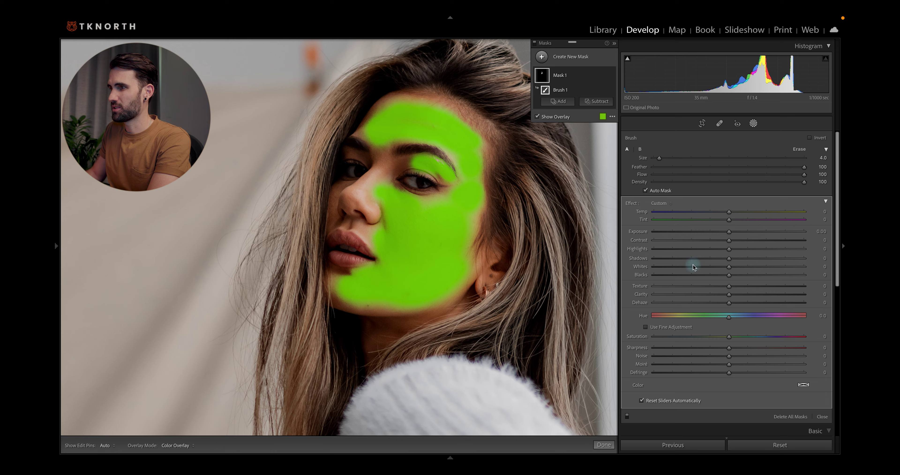
# Apply Soften Skin (Lite) to the brush mask, then set Texture −38 and Clarity −21
pyautogui.click(665, 203)
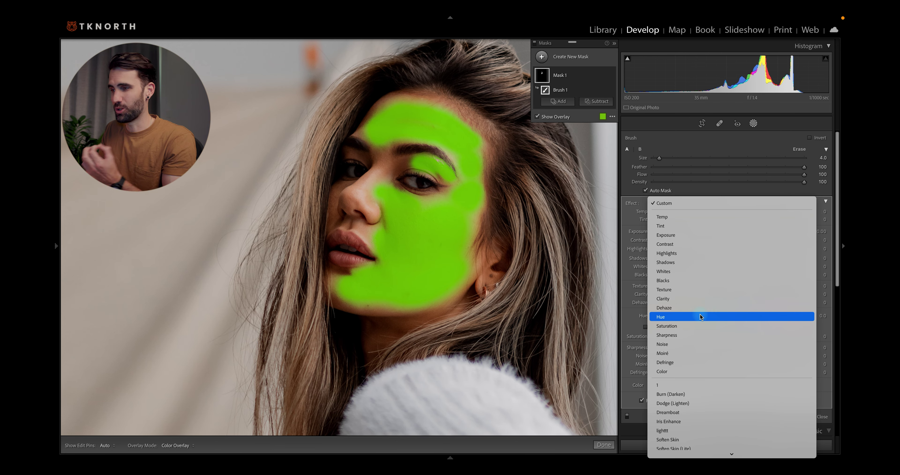
pyautogui.scroll(-2, 730, 391)
pyautogui.scroll(-1, 727, 403)
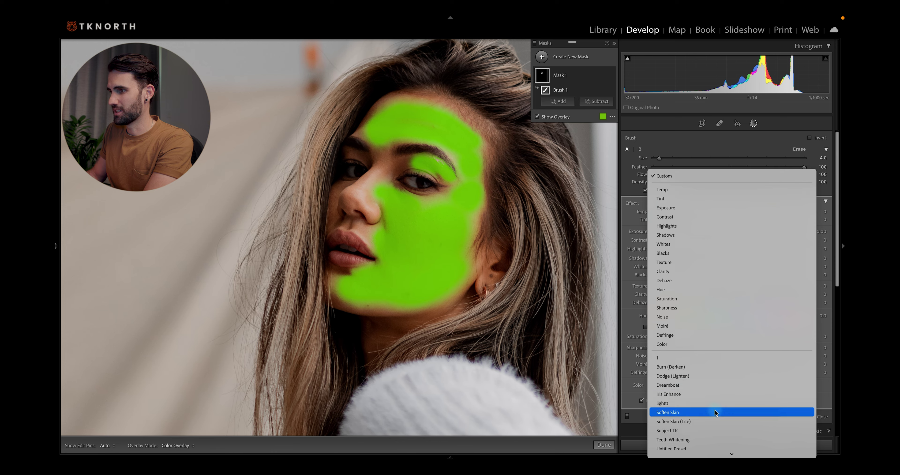
pyautogui.click(680, 421)
pyautogui.press('o')
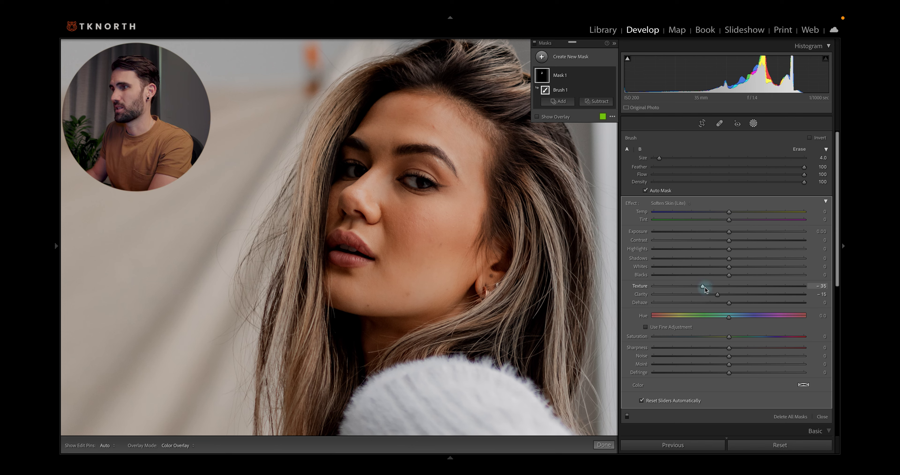
pyautogui.moveTo(702, 286); pyautogui.dragTo(731, 297)
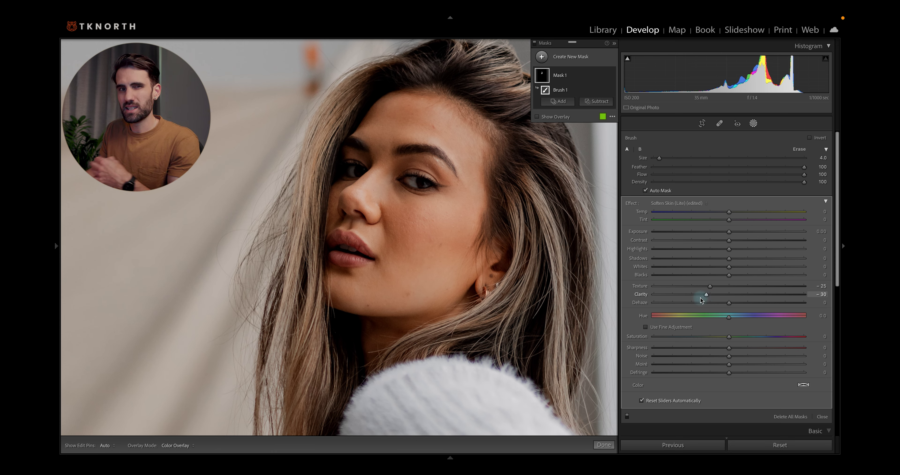
pyautogui.moveTo(708, 287)
pyautogui.mouseDown()
pyautogui.moveTo(699, 288)
pyautogui.moveTo(712, 294)
pyautogui.mouseUp()
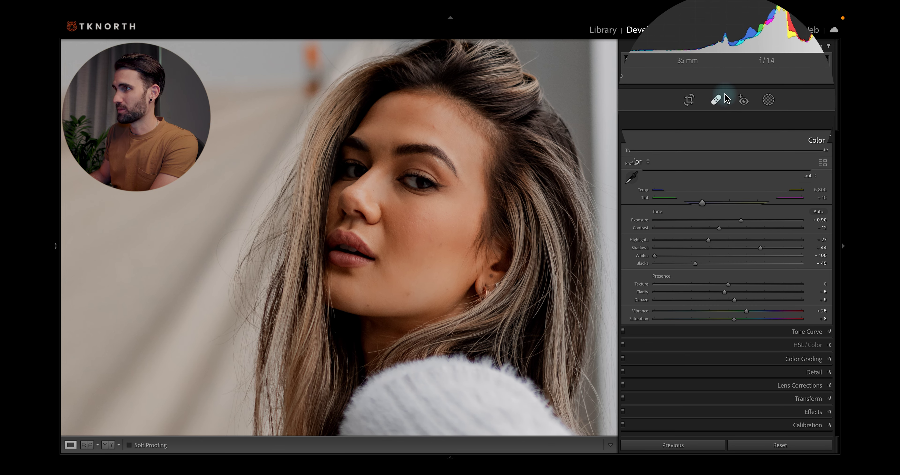
# In Heal mode, remove cheek and jaw blemishes, sourcing from clean cheek skin
pyautogui.click(715, 101)
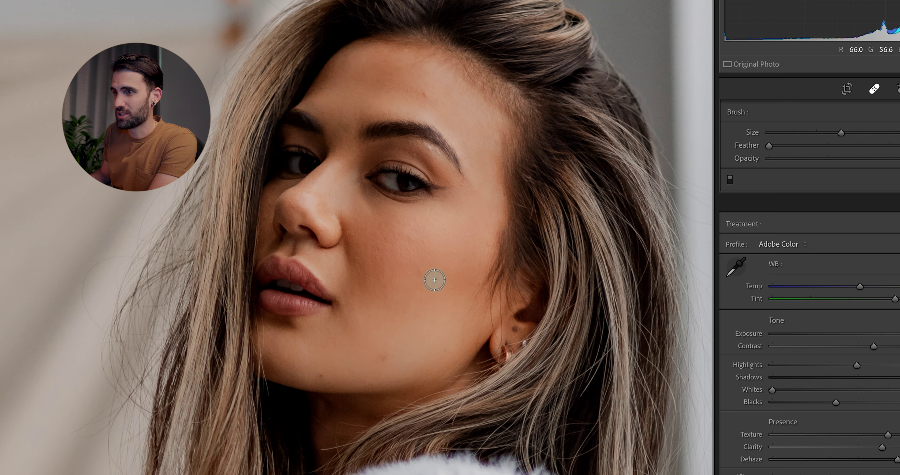
pyautogui.click(435, 279)
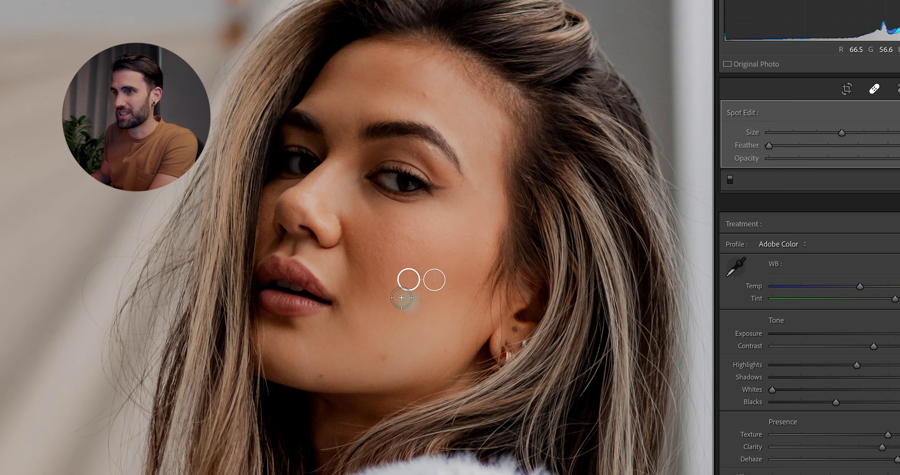
pyautogui.click(383, 357)
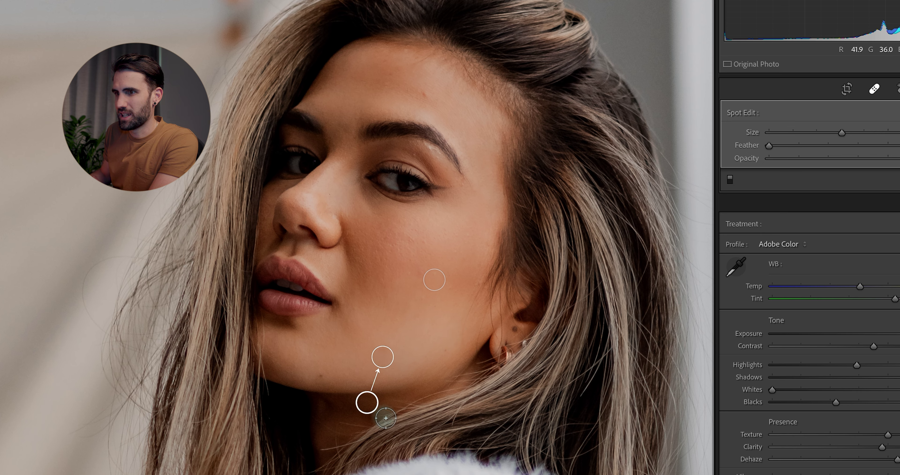
pyautogui.moveTo(370, 404); pyautogui.dragTo(417, 344)
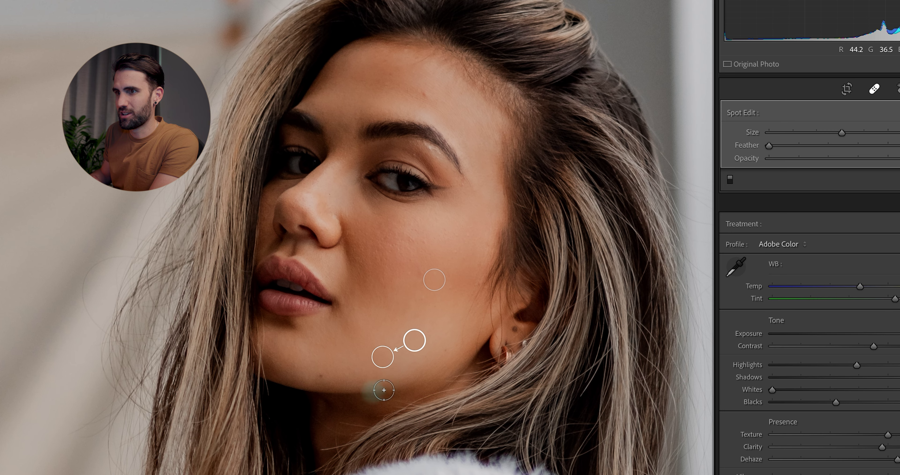
pyautogui.click(319, 373)
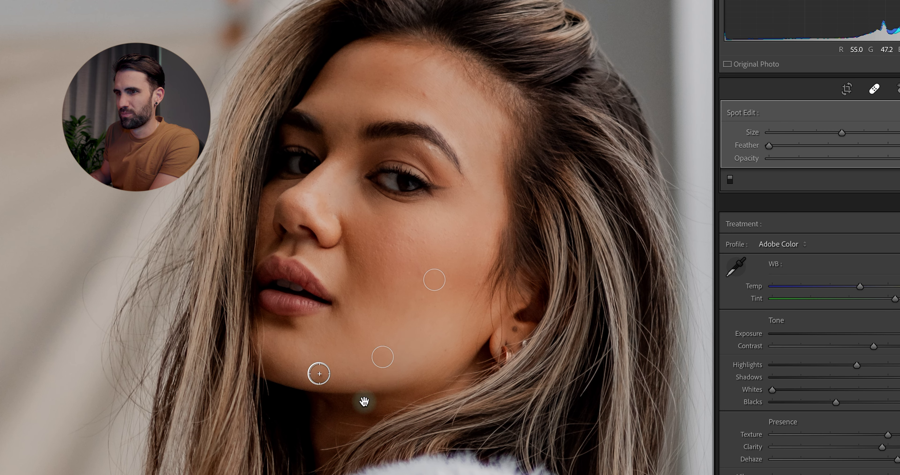
pyautogui.moveTo(364, 401); pyautogui.dragTo(346, 367)
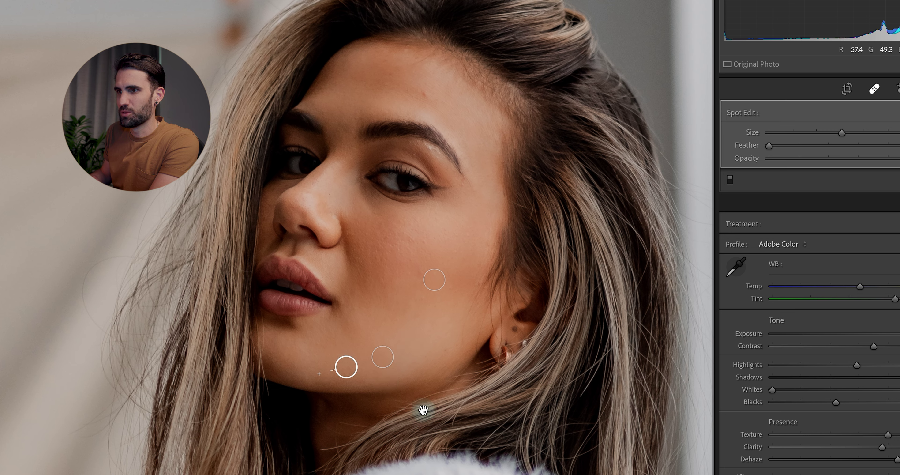
# Heal blemishes on the forehead and eyelid, then exit and reopen Spot Removal to review the spots
pyautogui.click(424, 94)
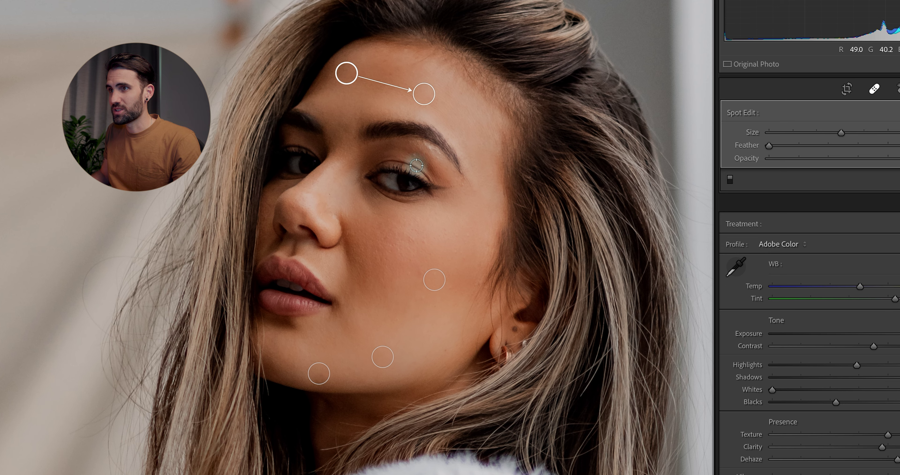
pyautogui.click(414, 153)
pyautogui.press('Escape')
pyautogui.press('d')
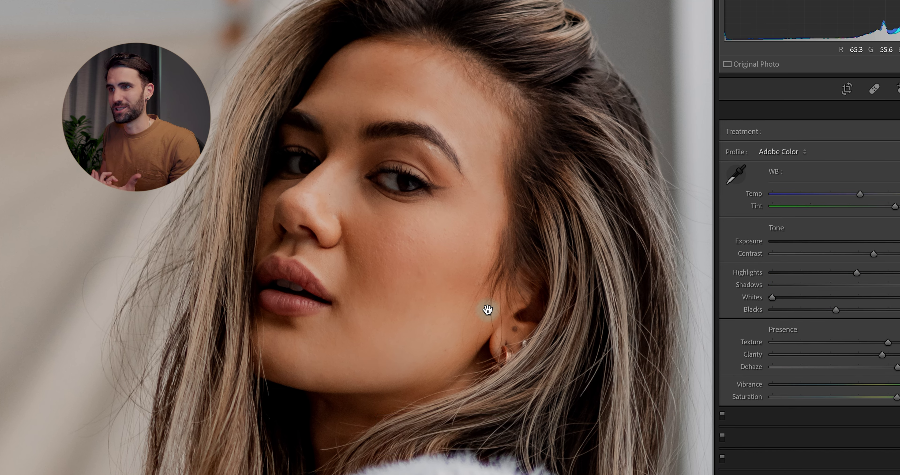
pyautogui.click(875, 90)
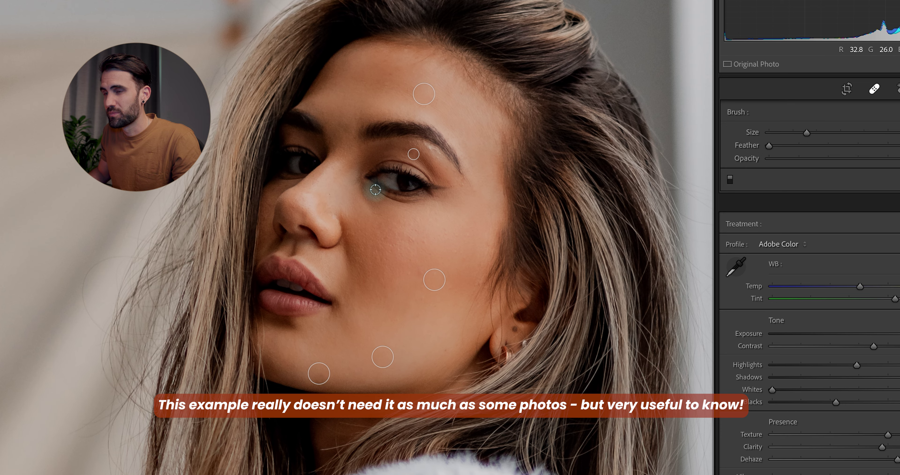
# Zoom in, paint a heal stroke under the eye, and reposition its source area
pyautogui.press('z')
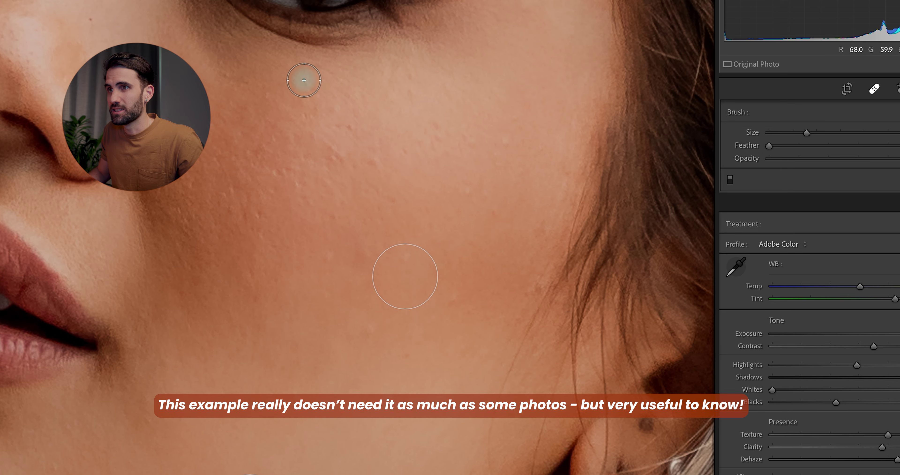
pyautogui.moveTo(306, 82); pyautogui.dragTo(399, 190)
pyautogui.moveTo(335, 143)
pyautogui.mouseDown()
pyautogui.moveTo(402, 177)
pyautogui.moveTo(479, 183)
pyautogui.mouseUp()
pyautogui.press('z')
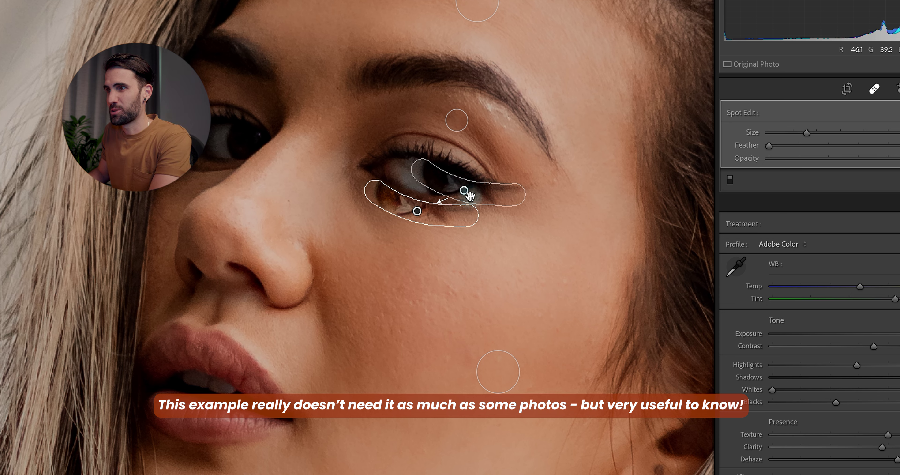
pyautogui.moveTo(457, 196); pyautogui.dragTo(415, 235)
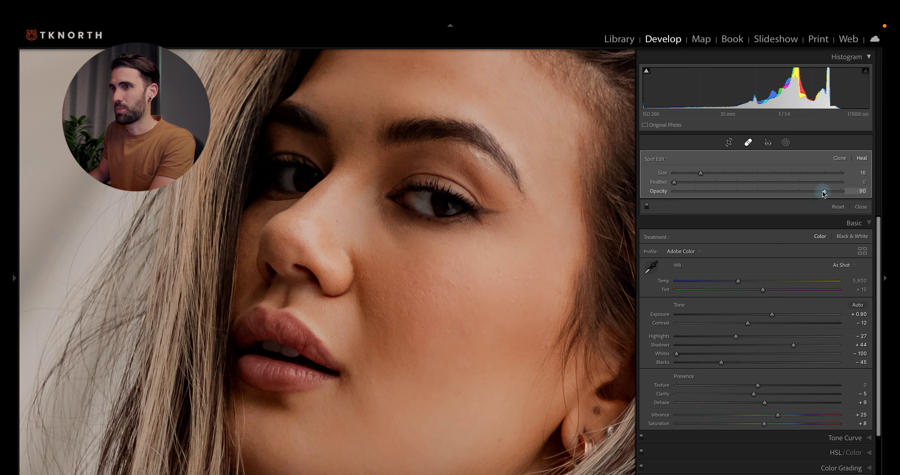
# Set the under-eye heal Opacity to 86 and close Spot Removal
pyautogui.moveTo(824, 194); pyautogui.dragTo(755, 195)
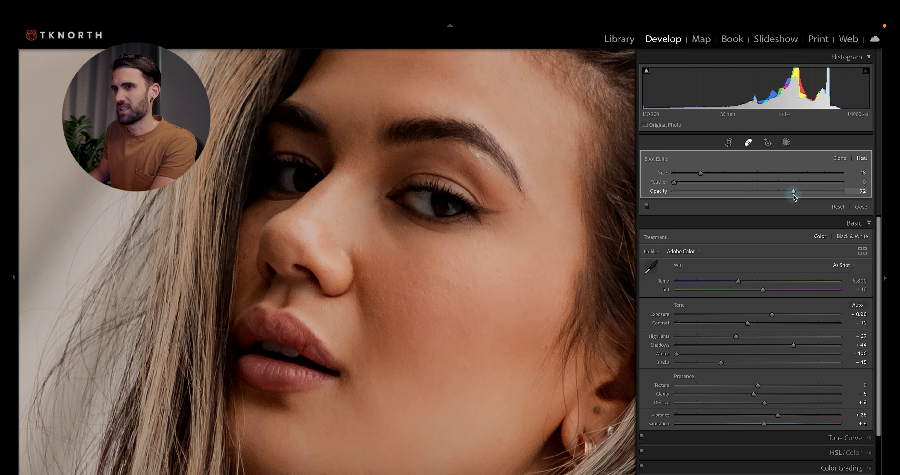
pyautogui.moveTo(793, 194); pyautogui.dragTo(815, 195)
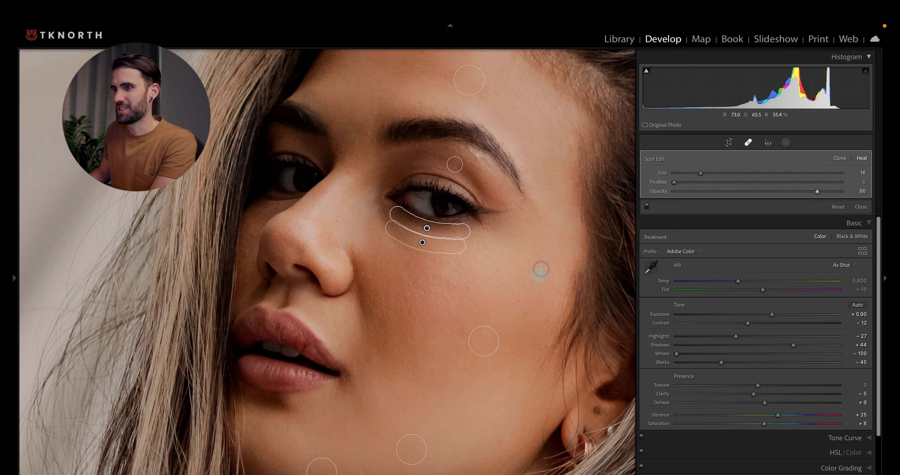
pyautogui.press('d')
pyautogui.click(528, 301)
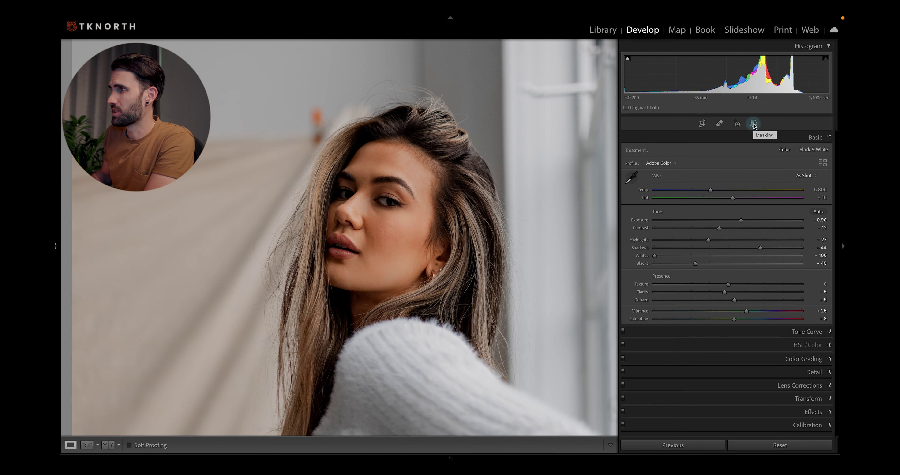
# Paint a new brush mask over both eyes and raise its Exposure to 0.16 and Whites to 7
pyautogui.click(753, 123)
pyautogui.click(541, 58)
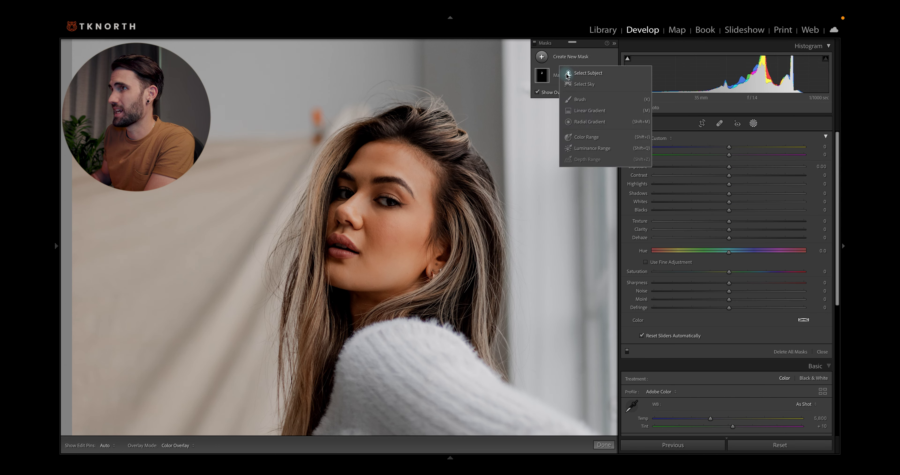
pyautogui.click(579, 99)
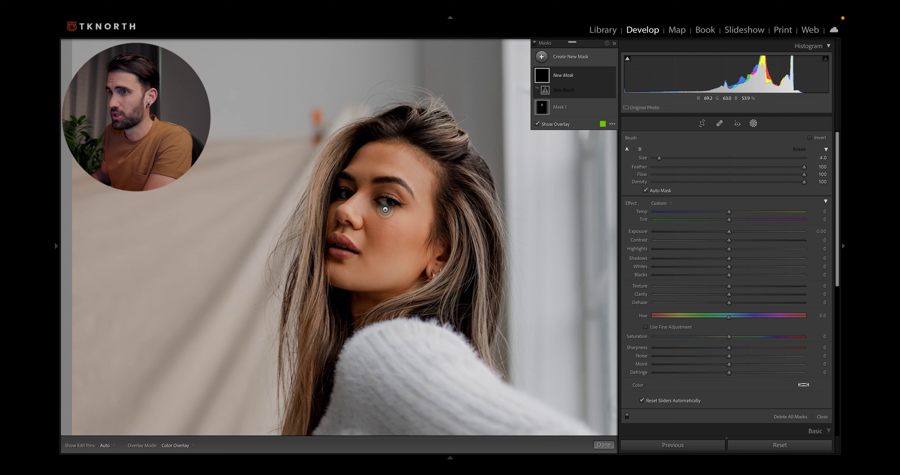
pyautogui.scroll(-1, 385, 205)
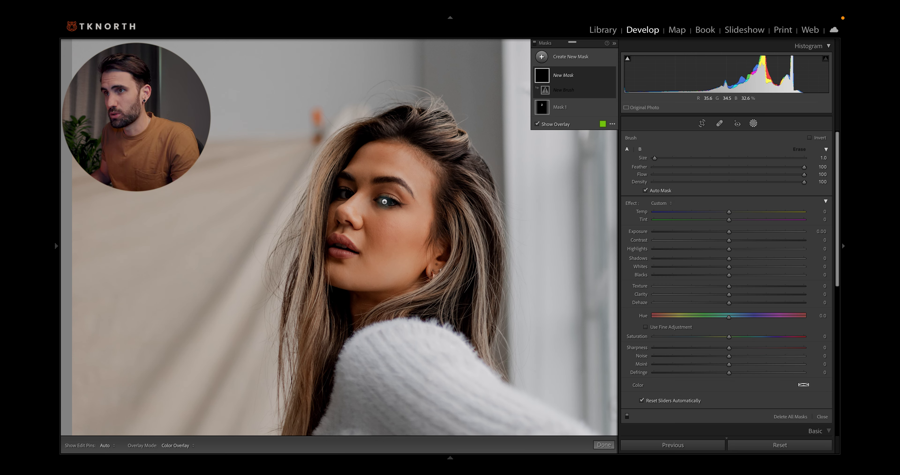
pyautogui.moveTo(384, 202); pyautogui.dragTo(383, 201)
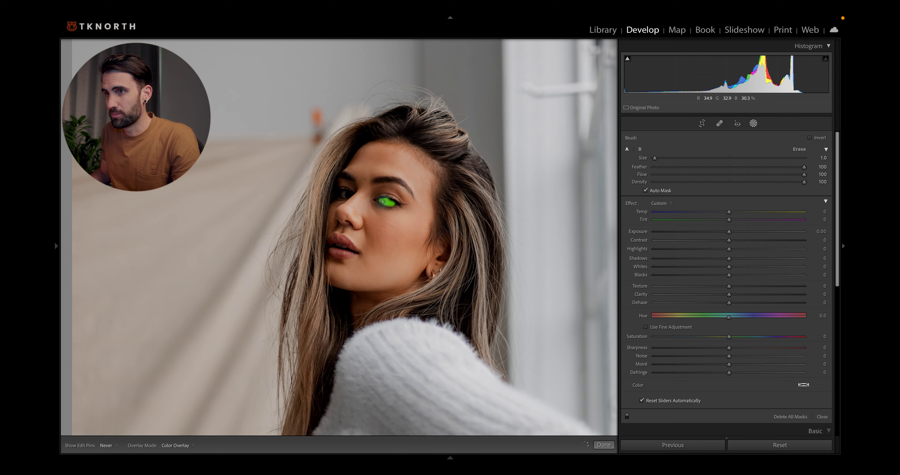
pyautogui.moveTo(394, 203); pyautogui.dragTo(385, 202)
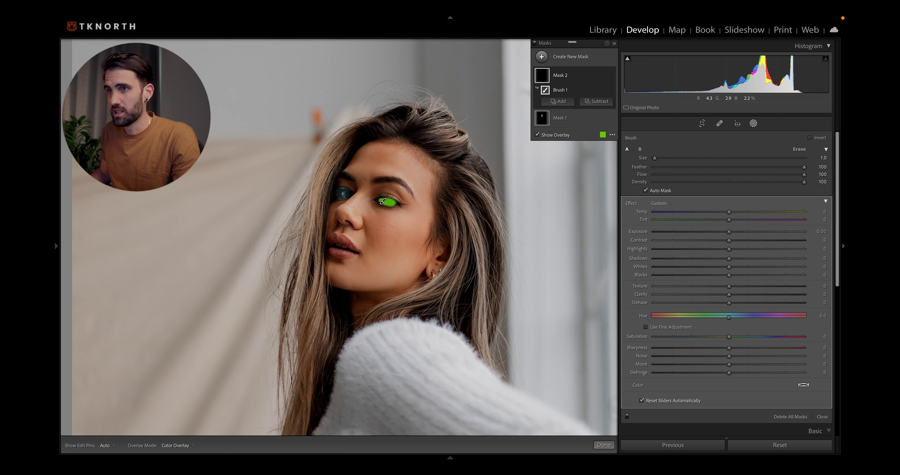
pyautogui.moveTo(343, 195); pyautogui.dragTo(343, 194)
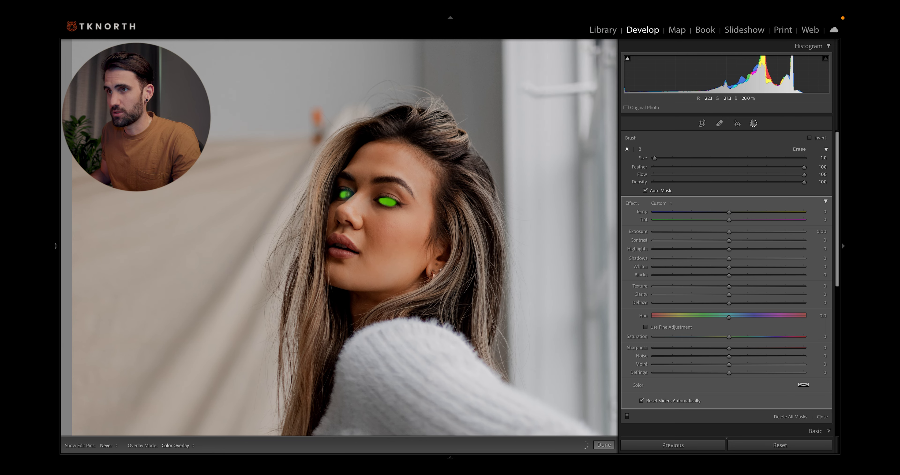
pyautogui.moveTo(346, 195); pyautogui.dragTo(344, 195)
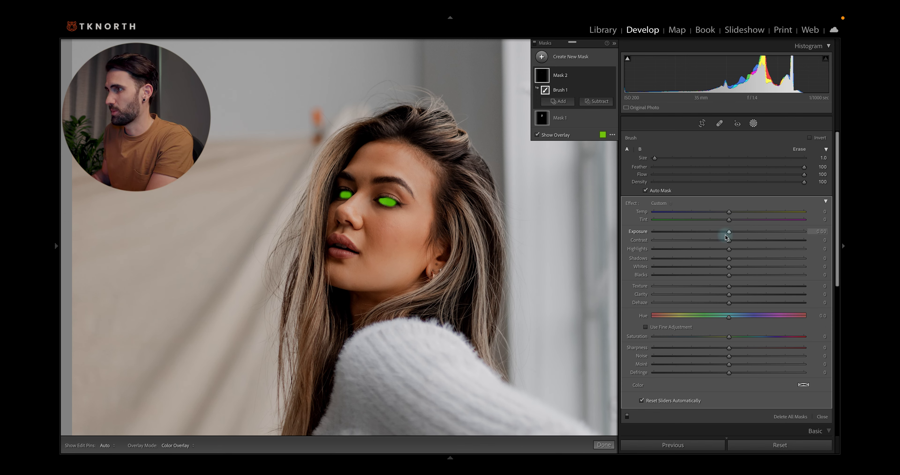
pyautogui.press('o')
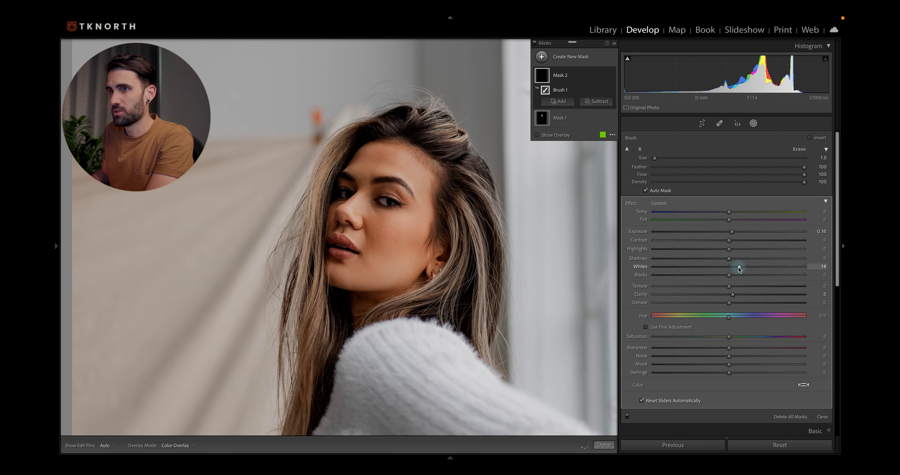
pyautogui.moveTo(734, 268)
pyautogui.mouseDown()
pyautogui.moveTo(707, 267)
pyautogui.moveTo(734, 266)
pyautogui.mouseUp()
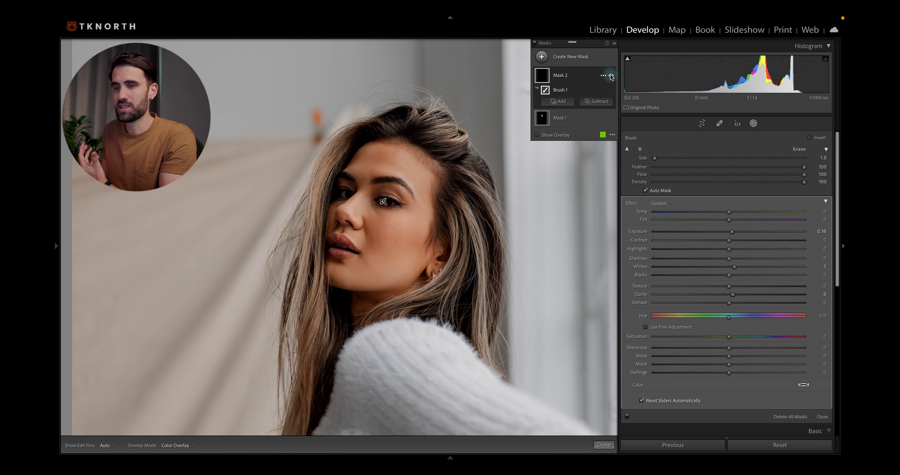
# Paint another brush mask across both irises and apply the Iris Enhance effect to it
pyautogui.click(541, 58)
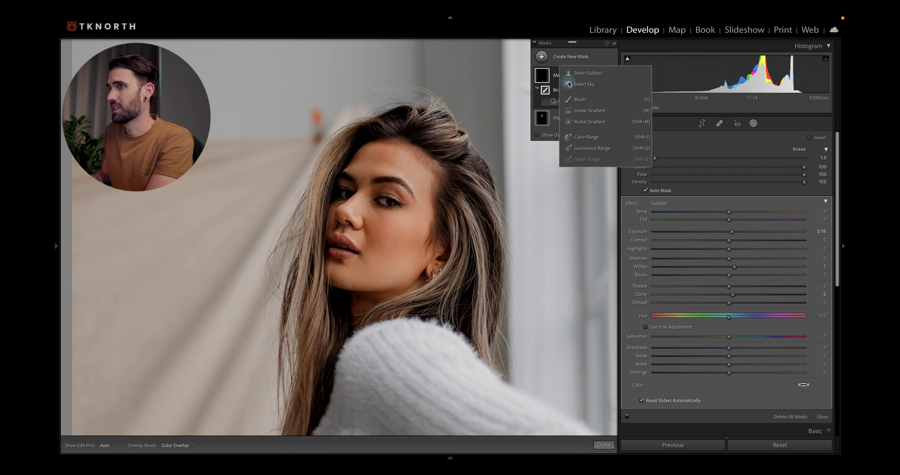
pyautogui.click(580, 100)
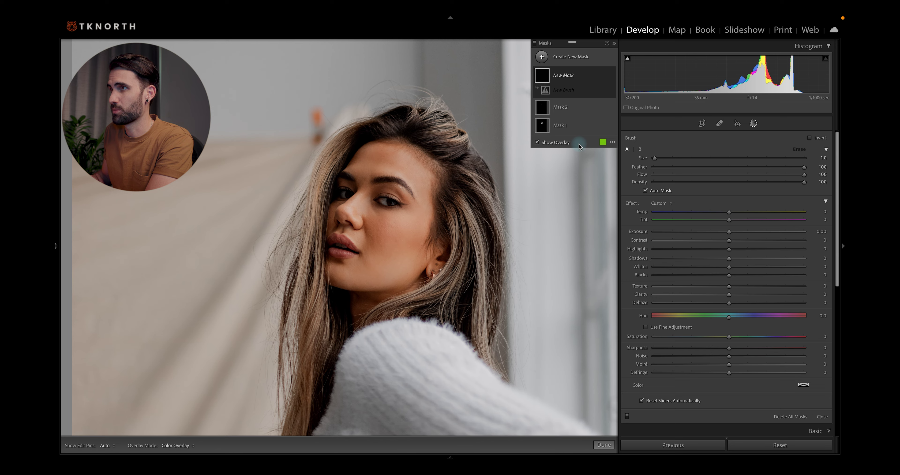
pyautogui.moveTo(392, 204); pyautogui.dragTo(350, 193)
pyautogui.click(659, 203)
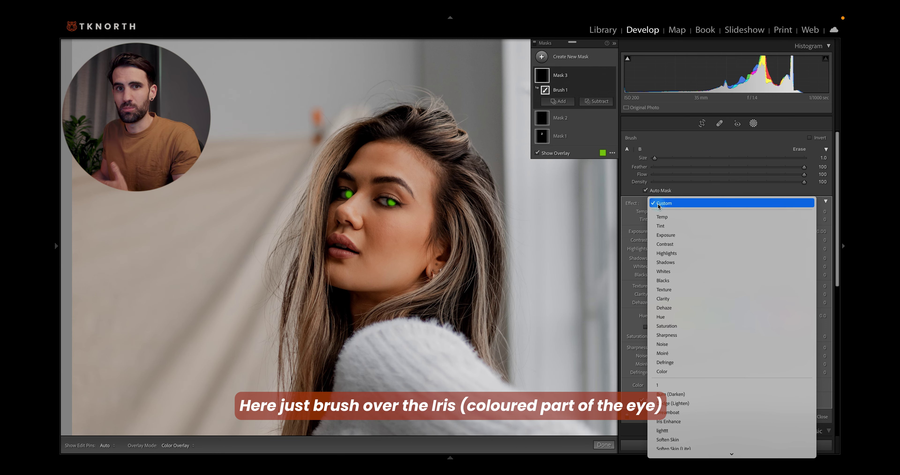
pyautogui.scroll(-3, 695, 336)
pyautogui.scroll(-1, 695, 336)
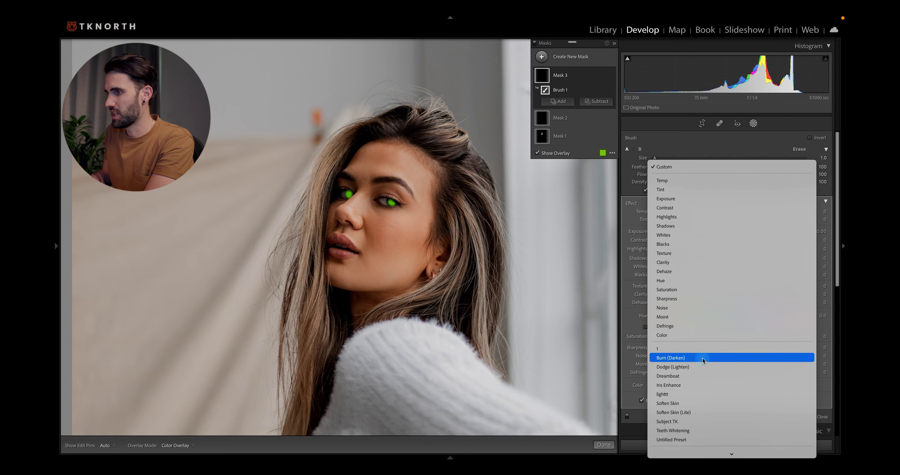
pyautogui.click(681, 385)
pyautogui.press('o')
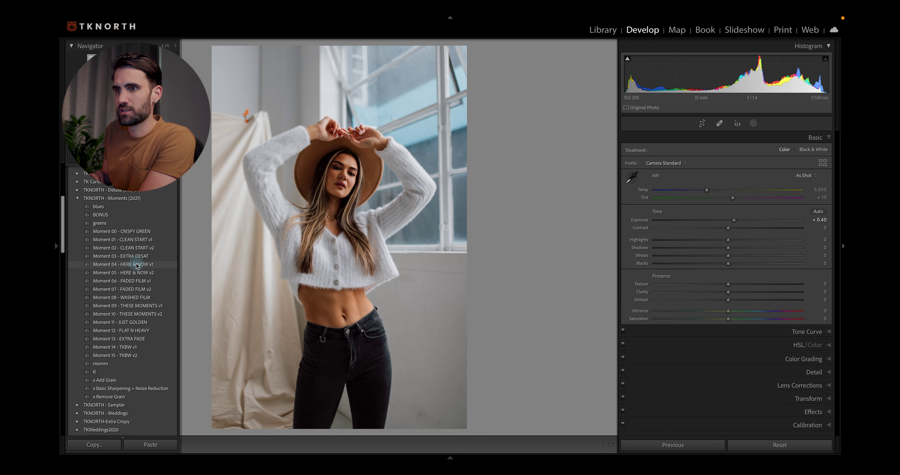
# Apply the Moment 07 - FADED FILM v2 preset and add a Select Subject mask at Exposure +0.11
pyautogui.click(138, 289)
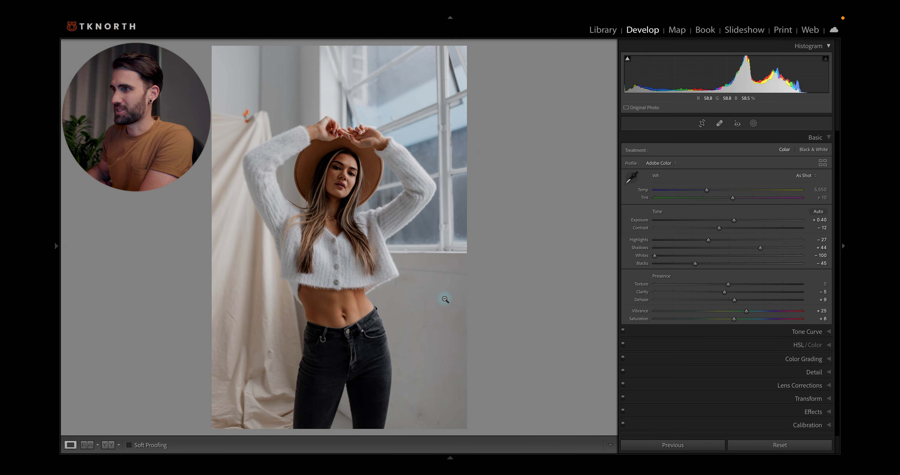
pyautogui.click(753, 123)
pyautogui.click(649, 150)
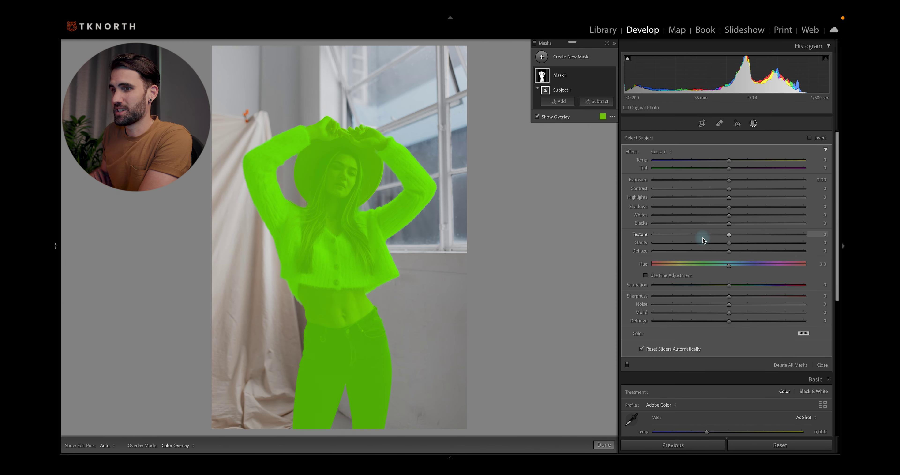
pyautogui.moveTo(728, 180); pyautogui.dragTo(730, 181)
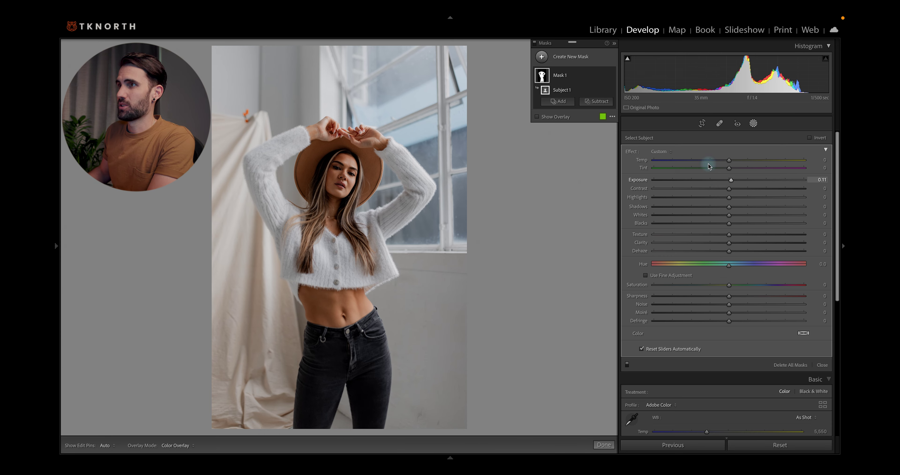
# Draw a radial gradient over the model's face, apply the Subject TK effect preset, and set Exposure 0.26
pyautogui.click(541, 57)
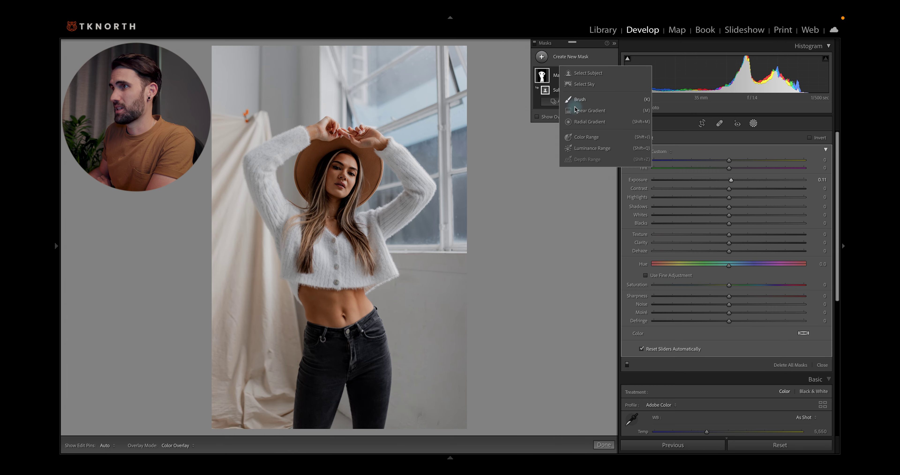
pyautogui.click(576, 125)
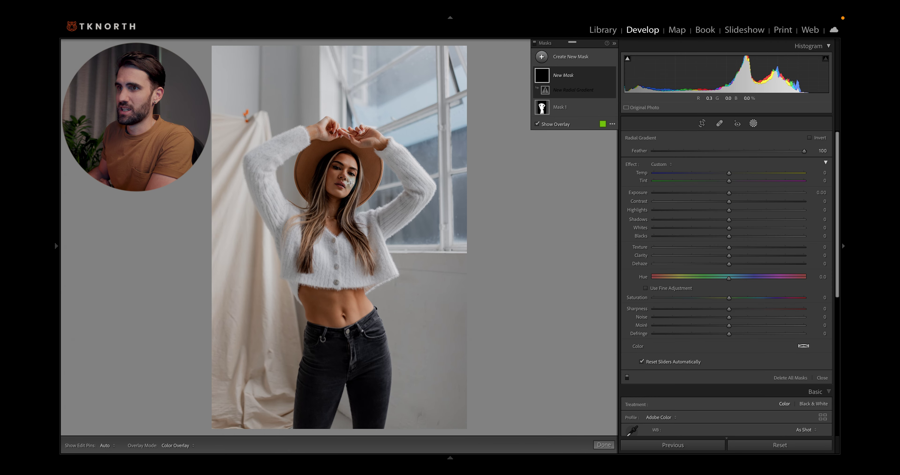
pyautogui.moveTo(342, 182); pyautogui.dragTo(369, 213)
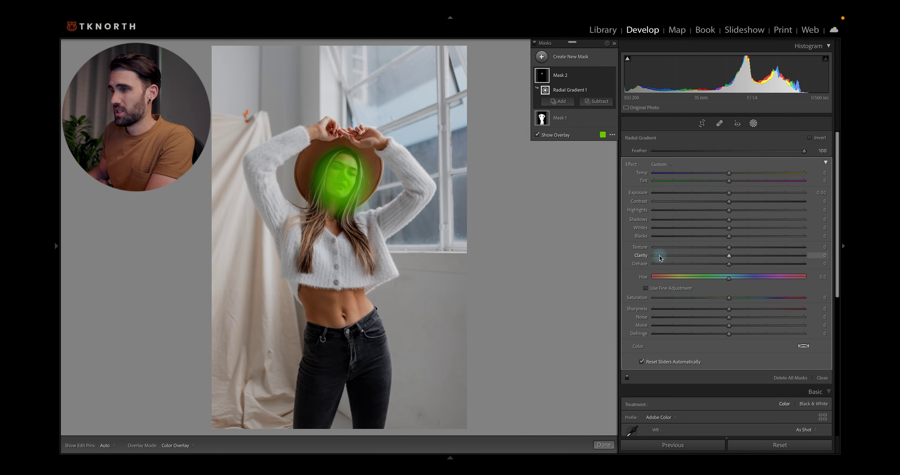
pyautogui.click(728, 193)
pyautogui.press('o')
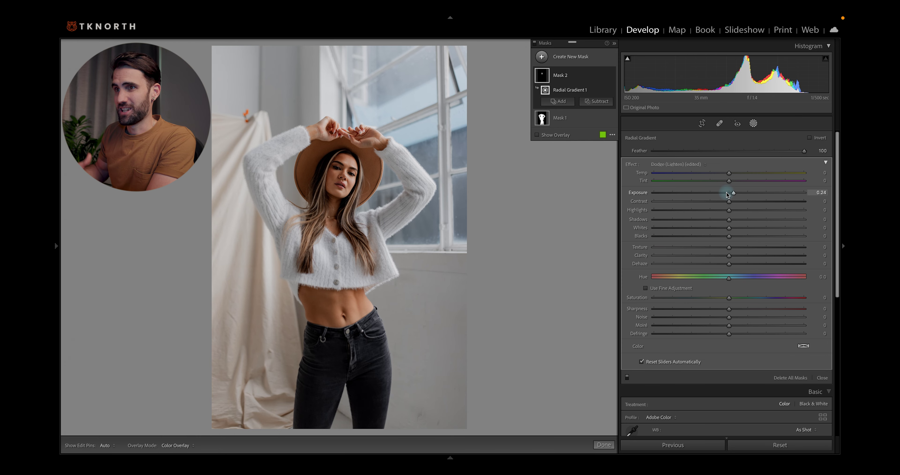
pyautogui.click(695, 164)
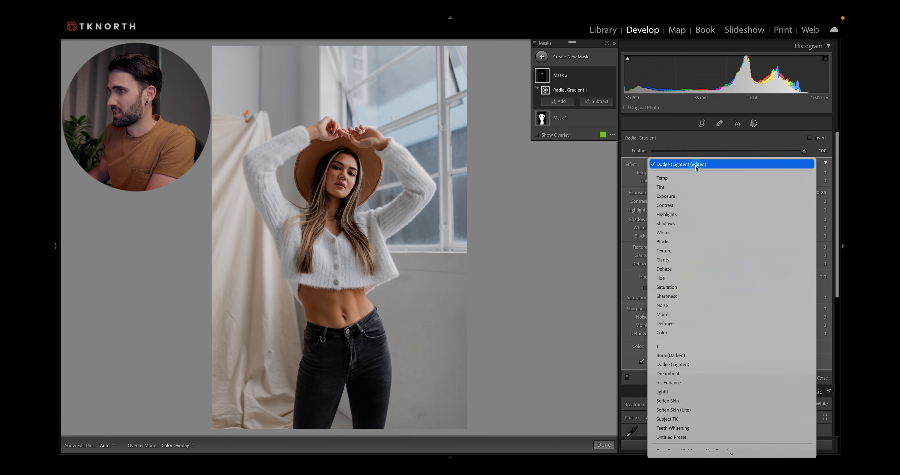
pyautogui.click(673, 418)
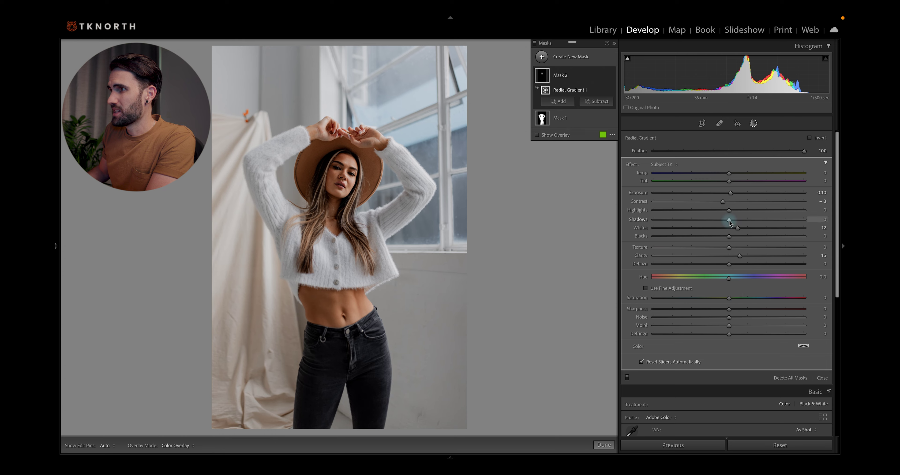
pyautogui.moveTo(730, 195); pyautogui.dragTo(732, 192)
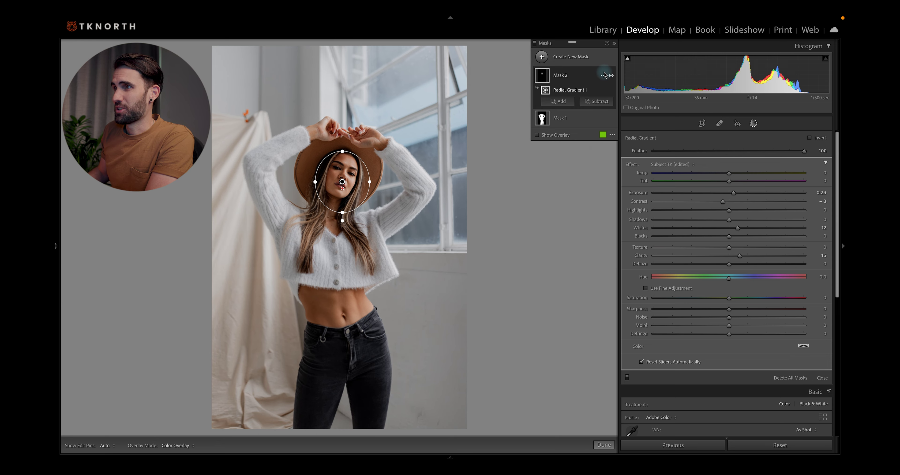
# Add an inverted radial gradient around the model's face that darkens the surroundings to Exposure −0.60
pyautogui.click(542, 57)
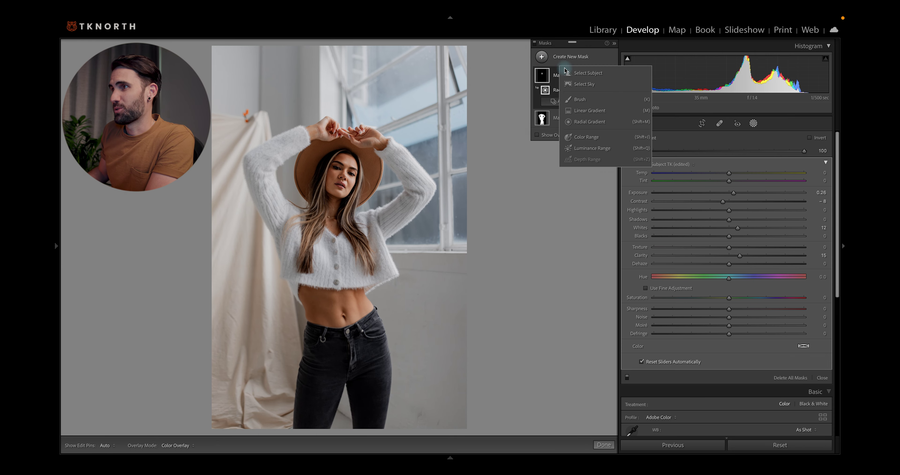
pyautogui.click(583, 123)
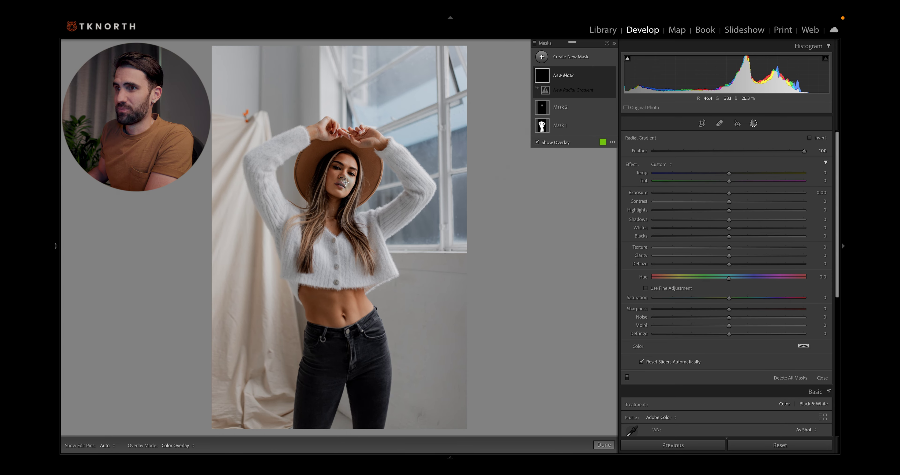
pyautogui.moveTo(337, 170)
pyautogui.mouseDown()
pyautogui.moveTo(450, 293)
pyautogui.moveTo(338, 176)
pyautogui.moveTo(340, 186)
pyautogui.mouseUp()
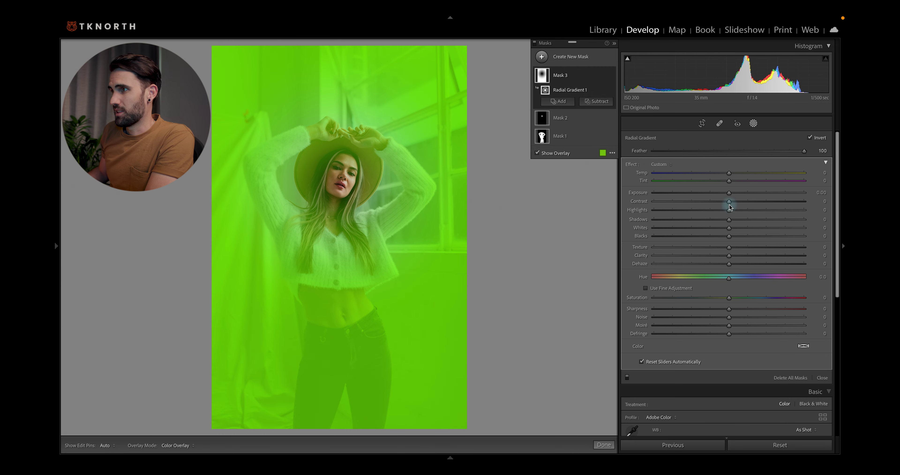
pyautogui.press('o')
pyautogui.moveTo(729, 194); pyautogui.dragTo(717, 192)
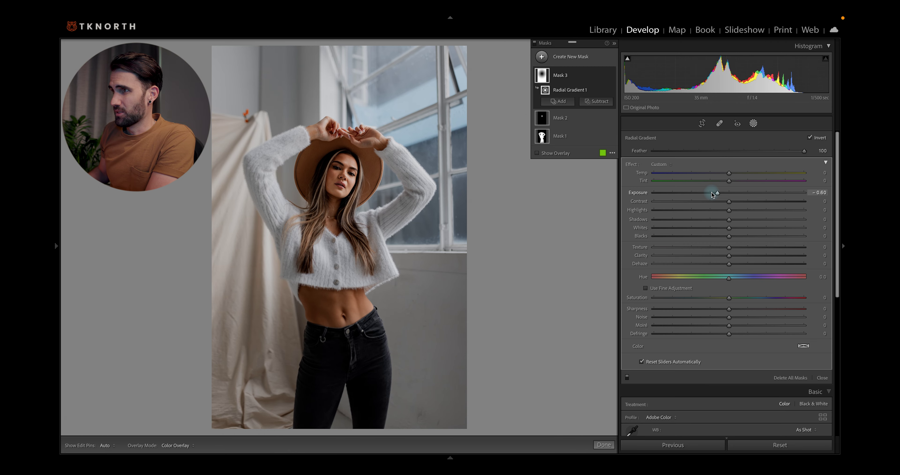
# Reposition the circle over the model's upper body and lower Clarity to −16
pyautogui.moveTo(341, 186)
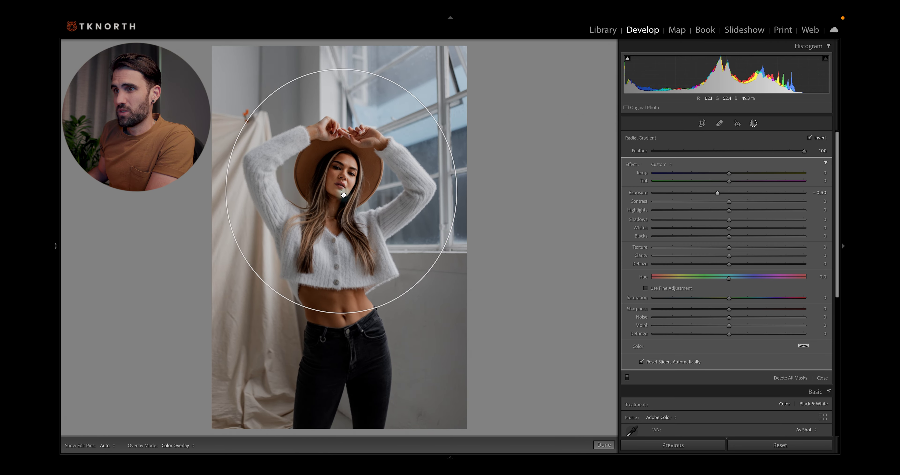
pyautogui.moveTo(344, 196); pyautogui.dragTo(341, 179)
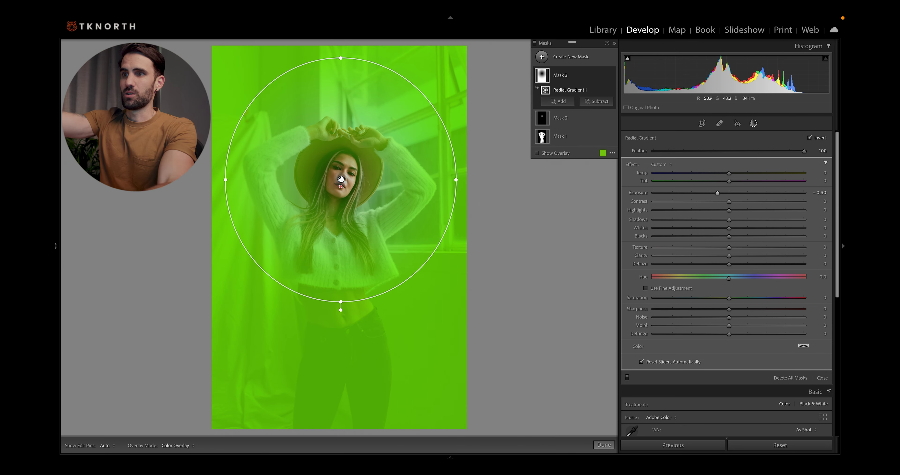
pyautogui.moveTo(341, 179); pyautogui.dragTo(343, 185)
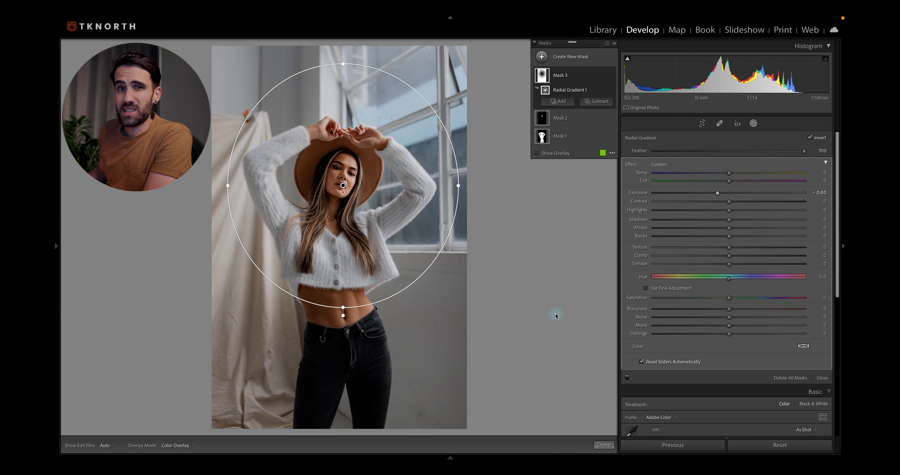
pyautogui.moveTo(713, 257); pyautogui.dragTo(721, 248)
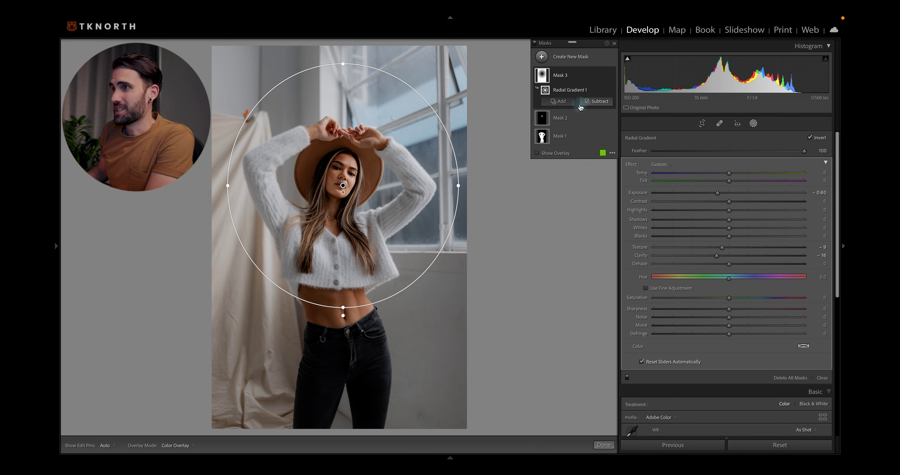
# Subtract the model from the darkening mask, stretch Radial Gradient 1 into a wide ellipse, and set Whites −46
pyautogui.click(587, 104)
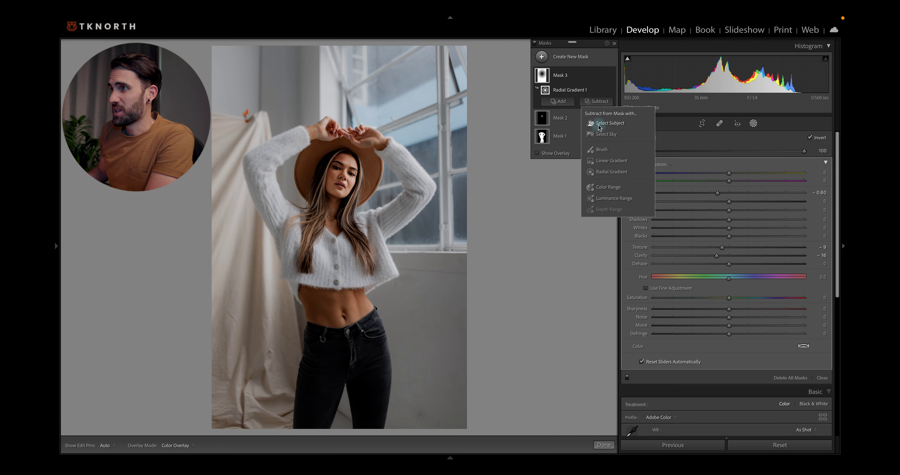
pyautogui.click(610, 124)
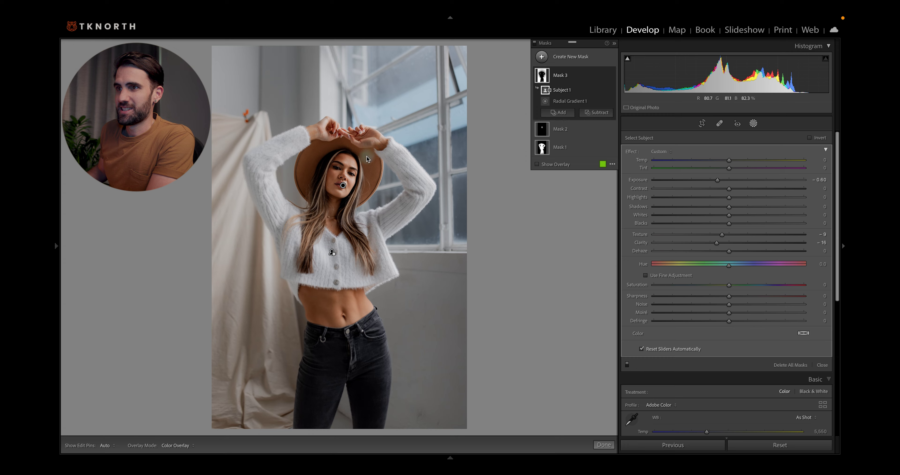
pyautogui.click(342, 198)
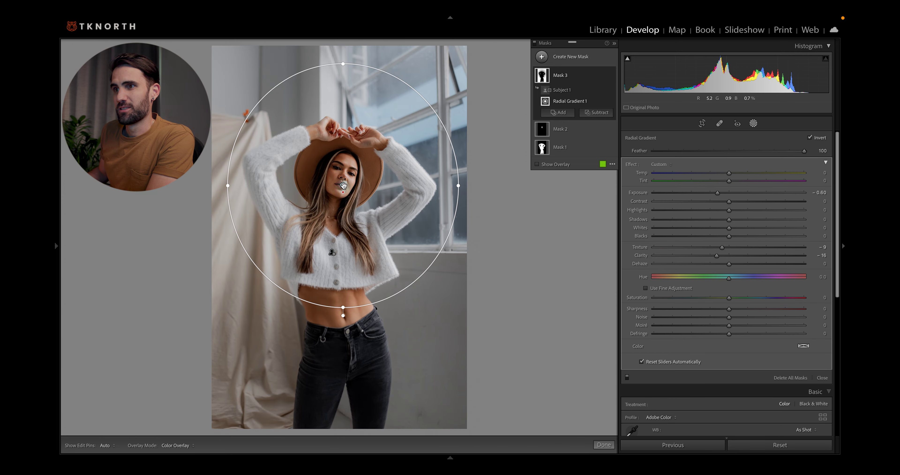
pyautogui.moveTo(342, 197); pyautogui.dragTo(371, 194)
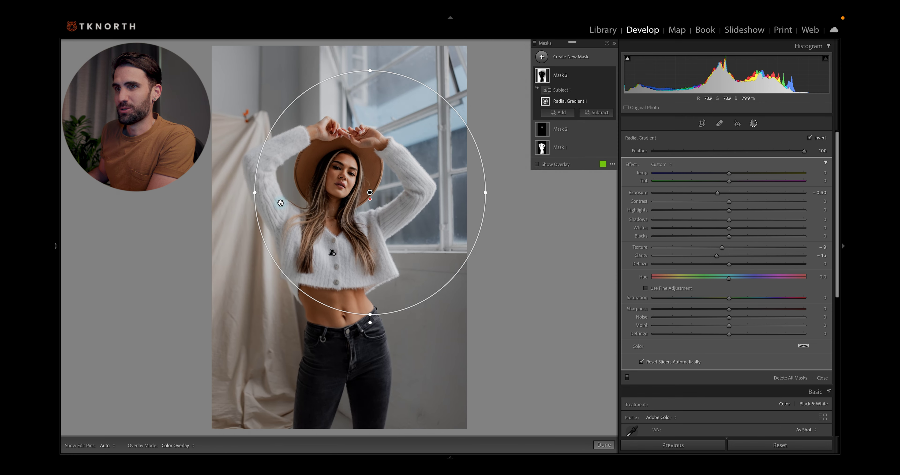
pyautogui.moveTo(254, 194); pyautogui.dragTo(206, 193)
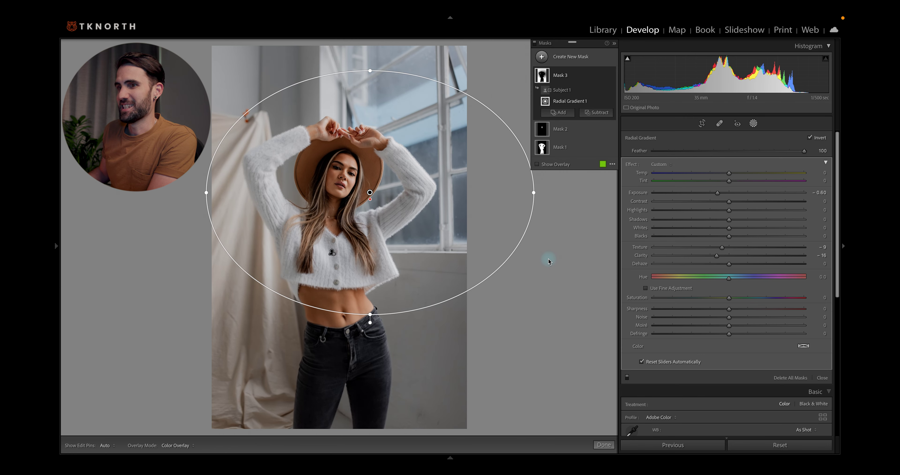
pyautogui.moveTo(370, 193); pyautogui.dragTo(360, 197)
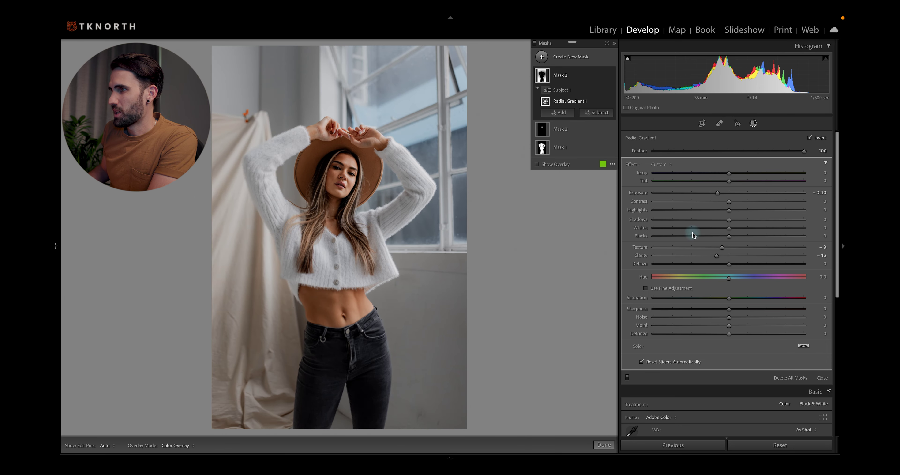
pyautogui.moveTo(696, 231); pyautogui.dragTo(695, 227)
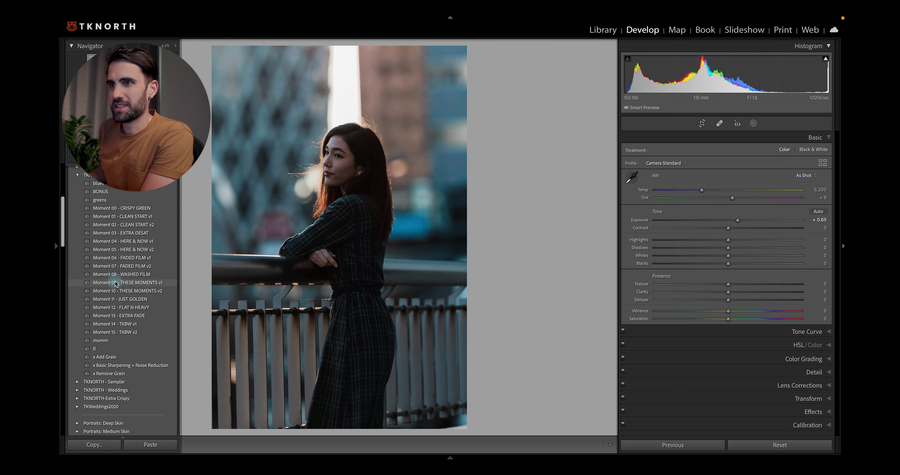
# Apply the Moment 10 preset to the railing photo and warm Temp to 6,245
pyautogui.click(117, 291)
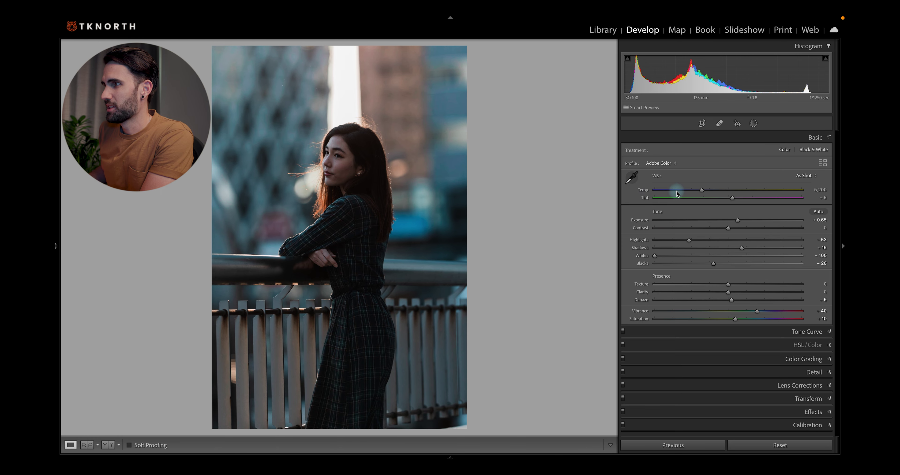
pyautogui.moveTo(700, 191); pyautogui.dragTo(717, 194)
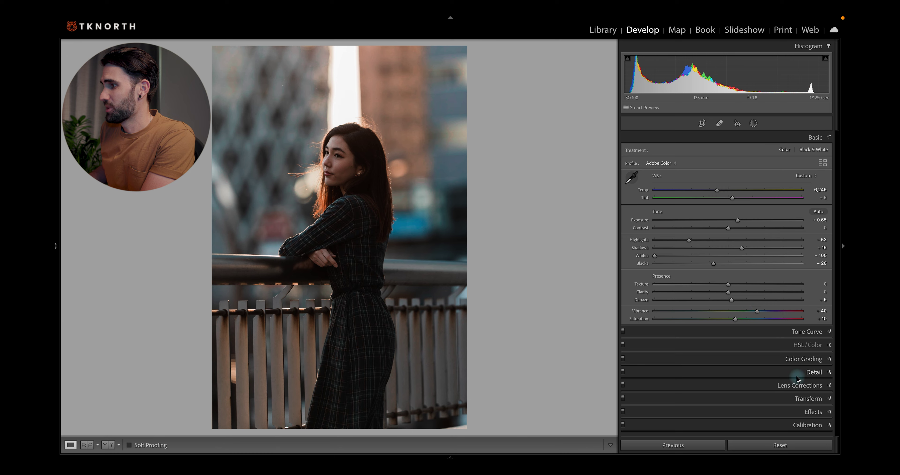
# In Effects, set Grain Amount 34, Size 41, Roughness 69, zooming in briefly to check the texture
pyautogui.click(807, 412)
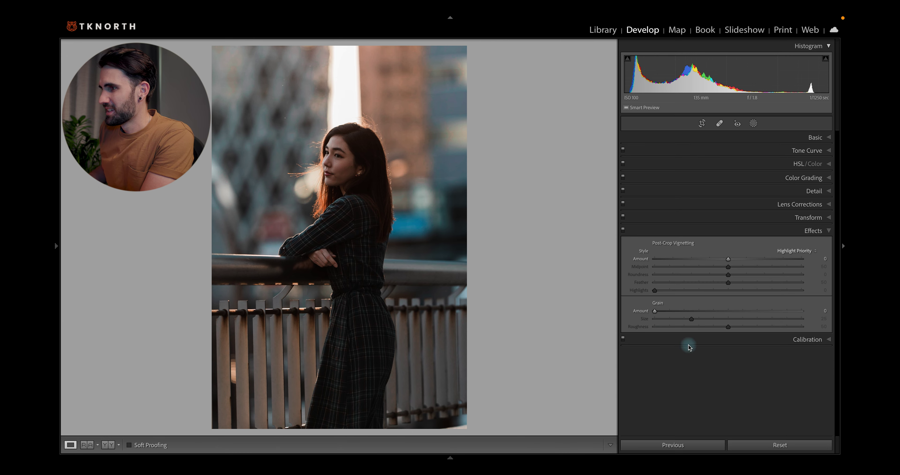
pyautogui.moveTo(656, 310); pyautogui.dragTo(697, 311)
pyautogui.click(300, 257)
pyautogui.click(350, 246)
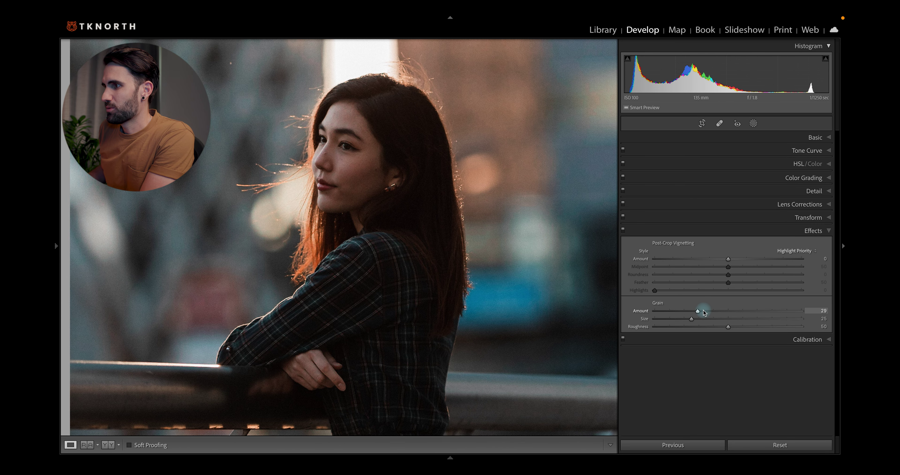
pyautogui.moveTo(697, 313); pyautogui.dragTo(757, 330)
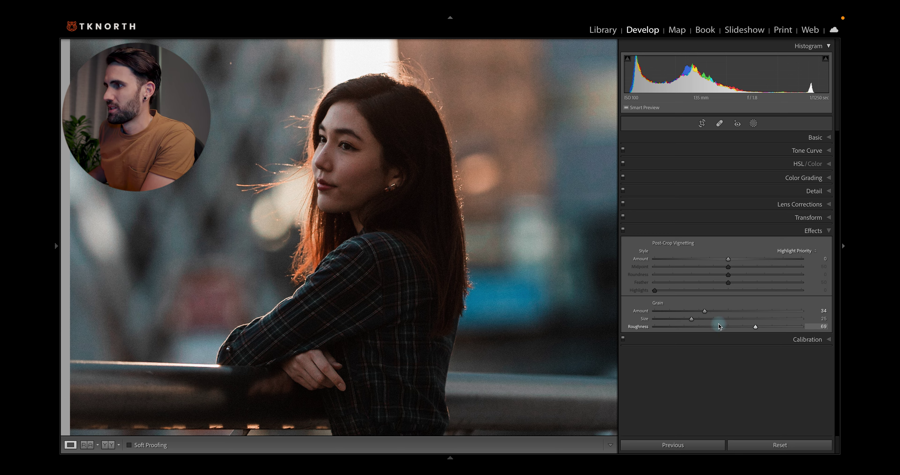
pyautogui.moveTo(692, 319); pyautogui.dragTo(715, 319)
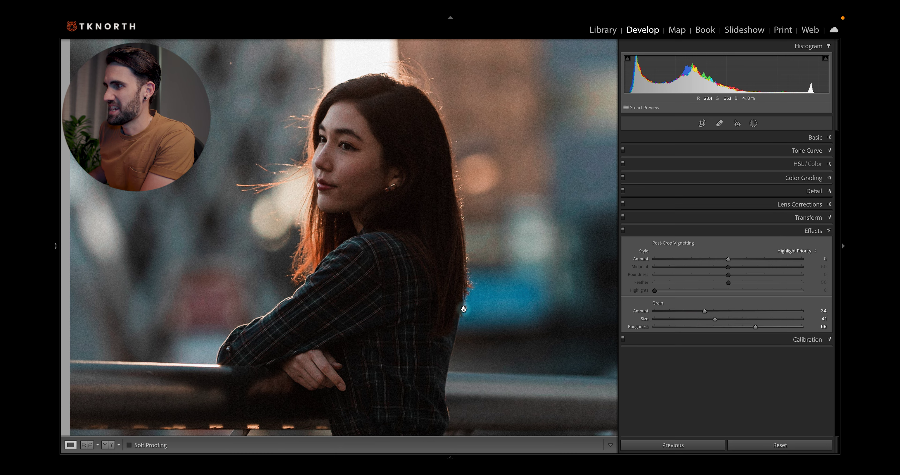